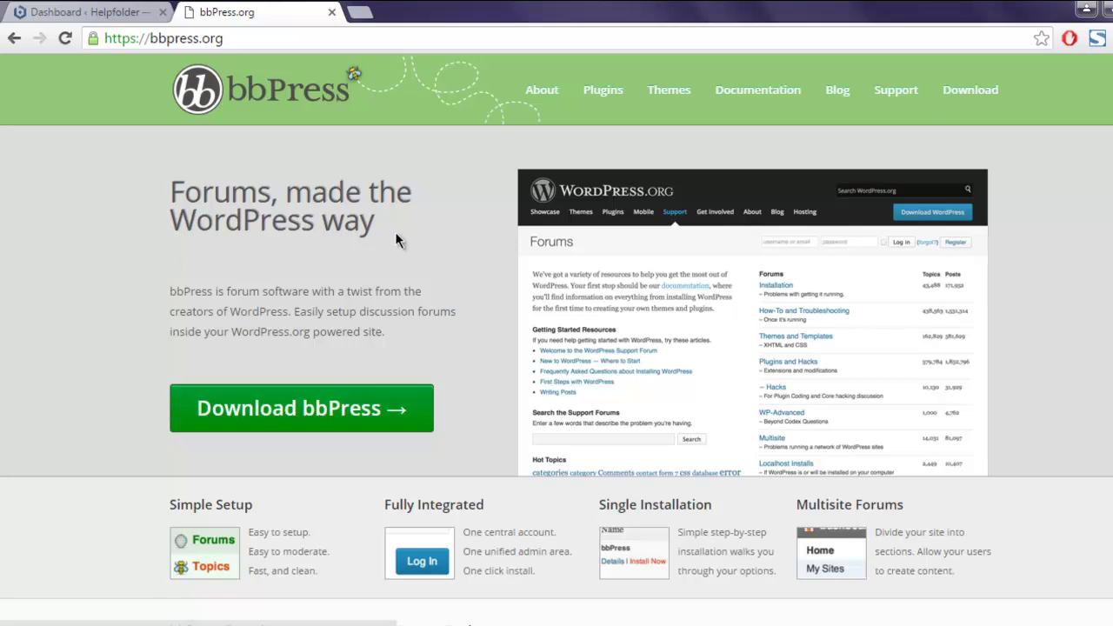
# Switch from bbPress.org to the 'Dashboard ‹ Helpfolder' WordPress admin tab
pyautogui.click(93, 14)
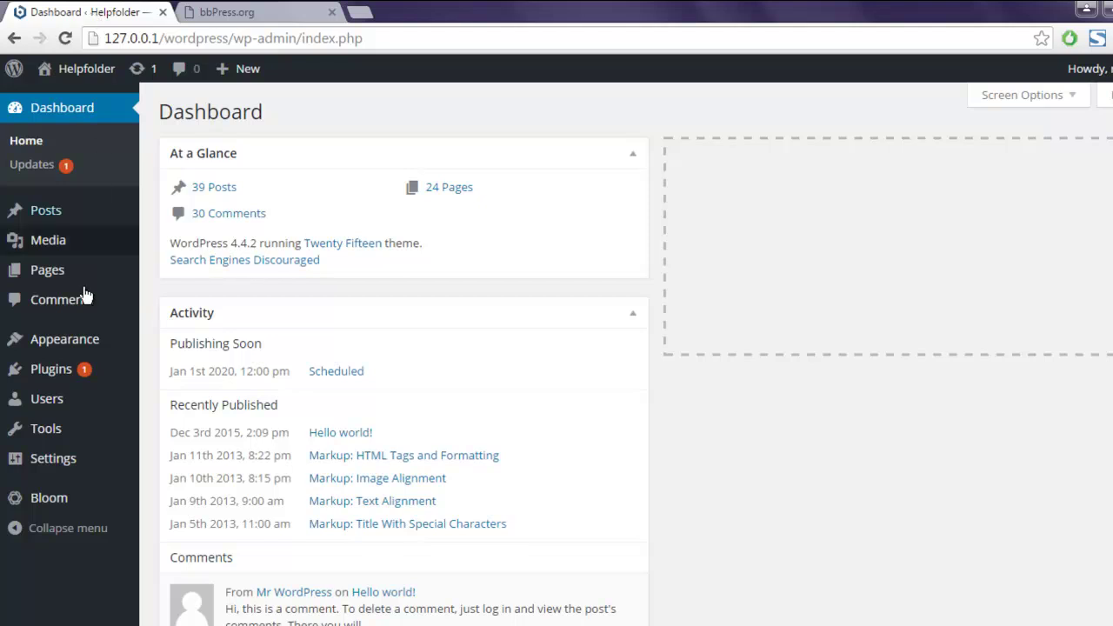
# Search the plugin directory for bbPress and install bbPress 2.5.8
pyautogui.moveTo(76, 373)
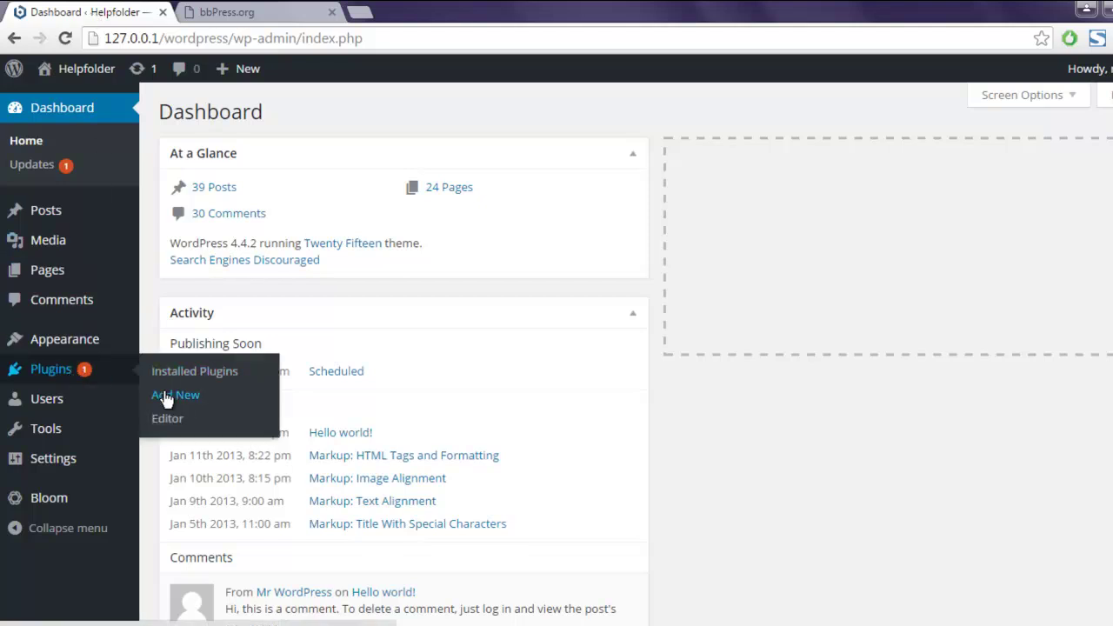
pyautogui.click(166, 397)
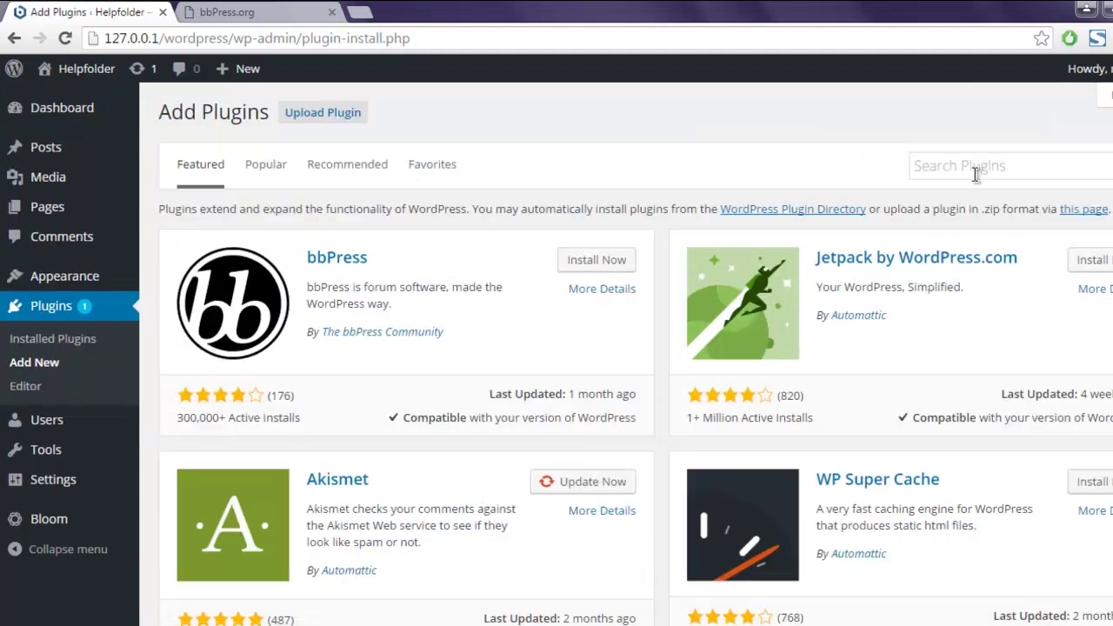
pyautogui.click(975, 174)
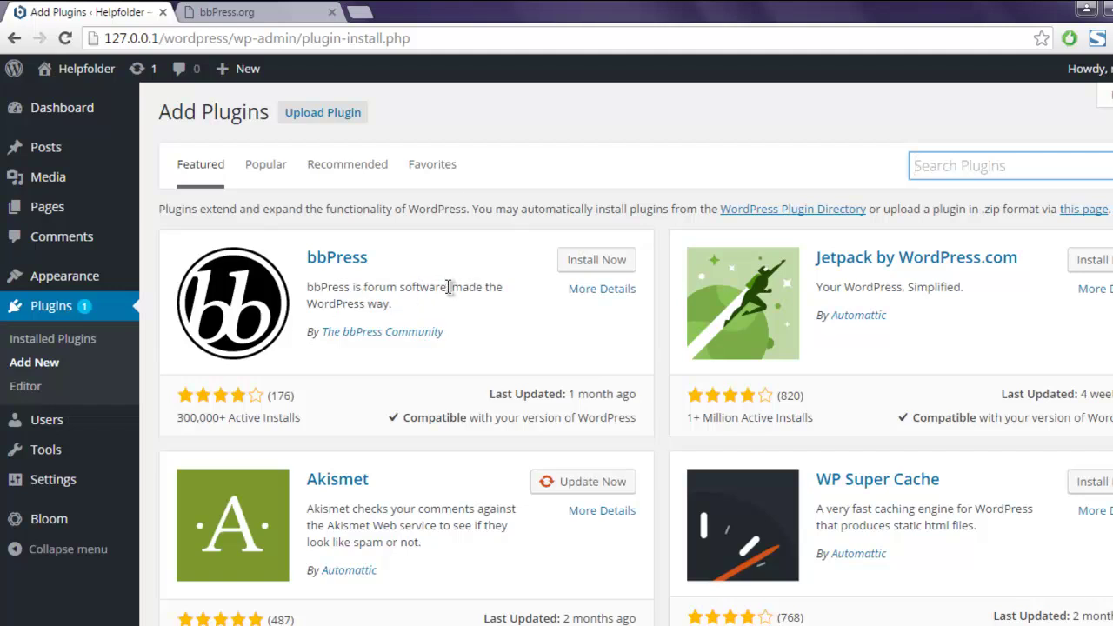
pyautogui.click(583, 261)
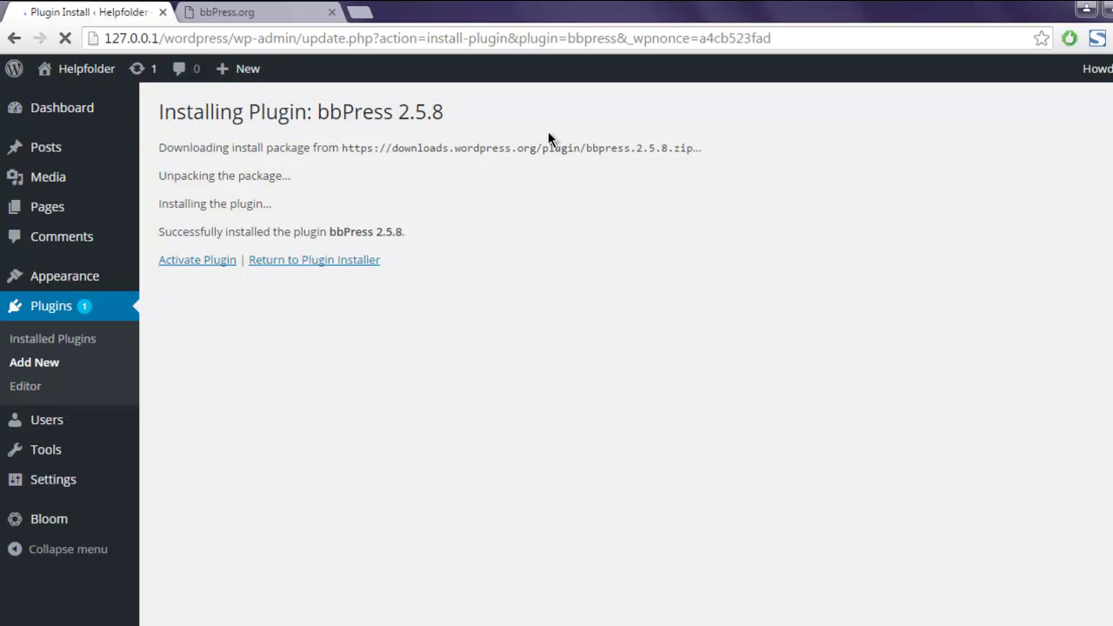
# Activate bbPress so the Welcome to bbPress 2.5.8 page and Forums menus appear
pyautogui.click(218, 261)
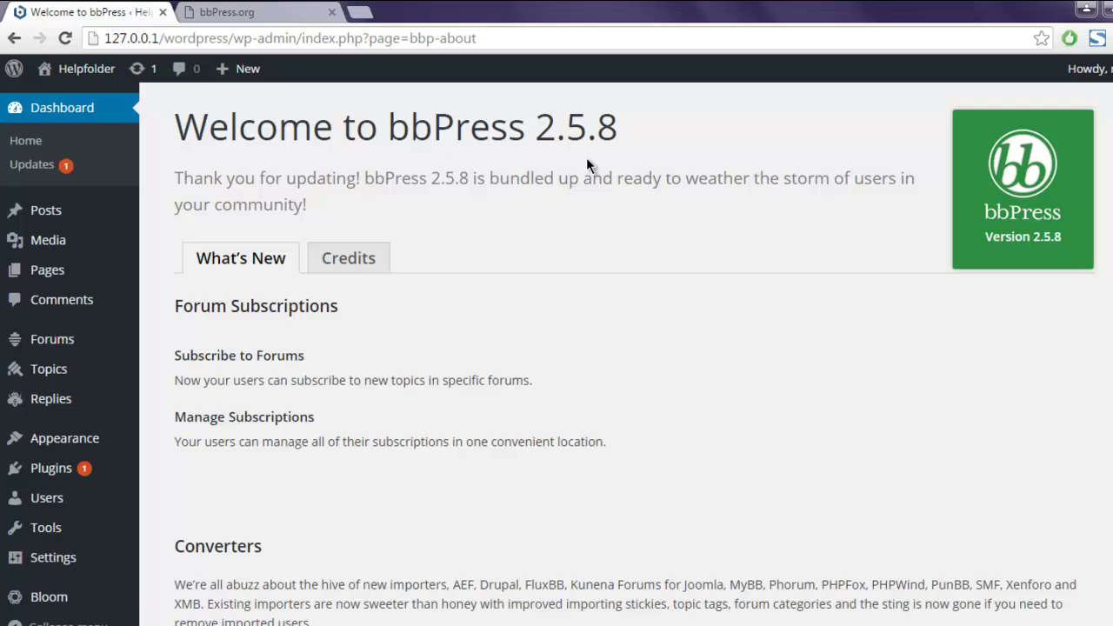
pyautogui.moveTo(389, 127); pyautogui.dragTo(620, 127)
pyautogui.click(610, 127)
pyautogui.click(175, 121)
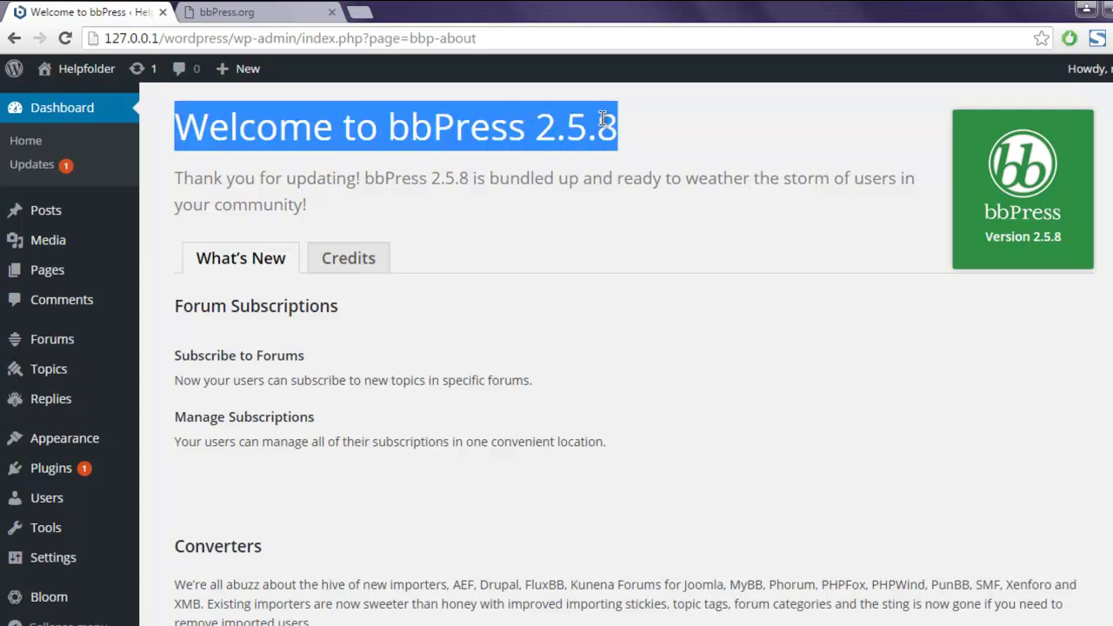
pyautogui.click(635, 141)
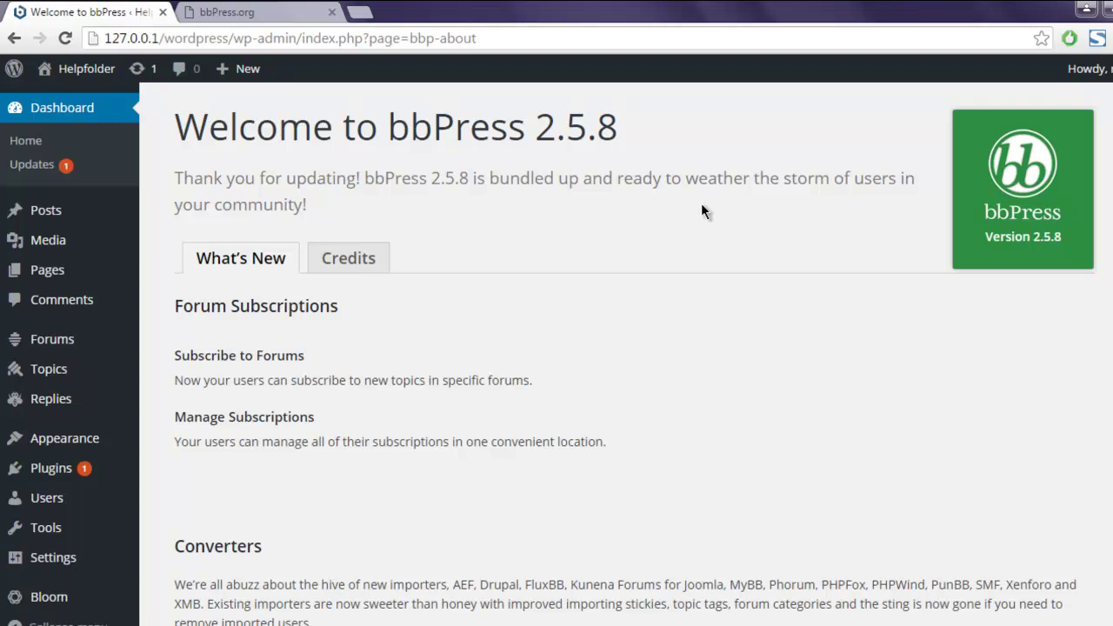
pyautogui.scroll(-4, 702, 206)
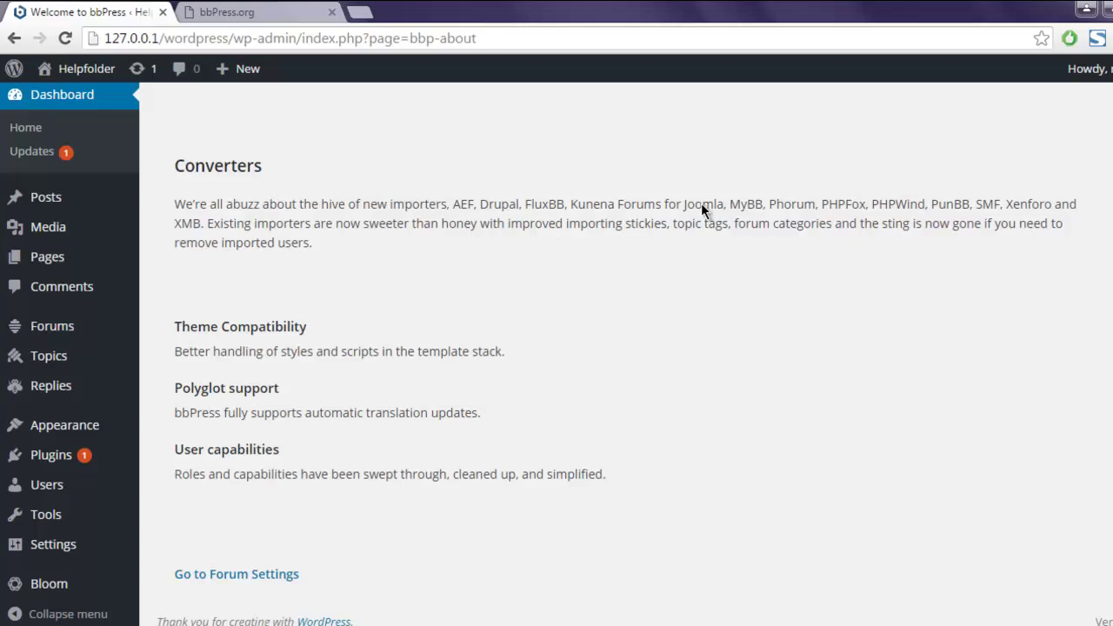
pyautogui.scroll(4, 702, 205)
pyautogui.moveTo(71, 345)
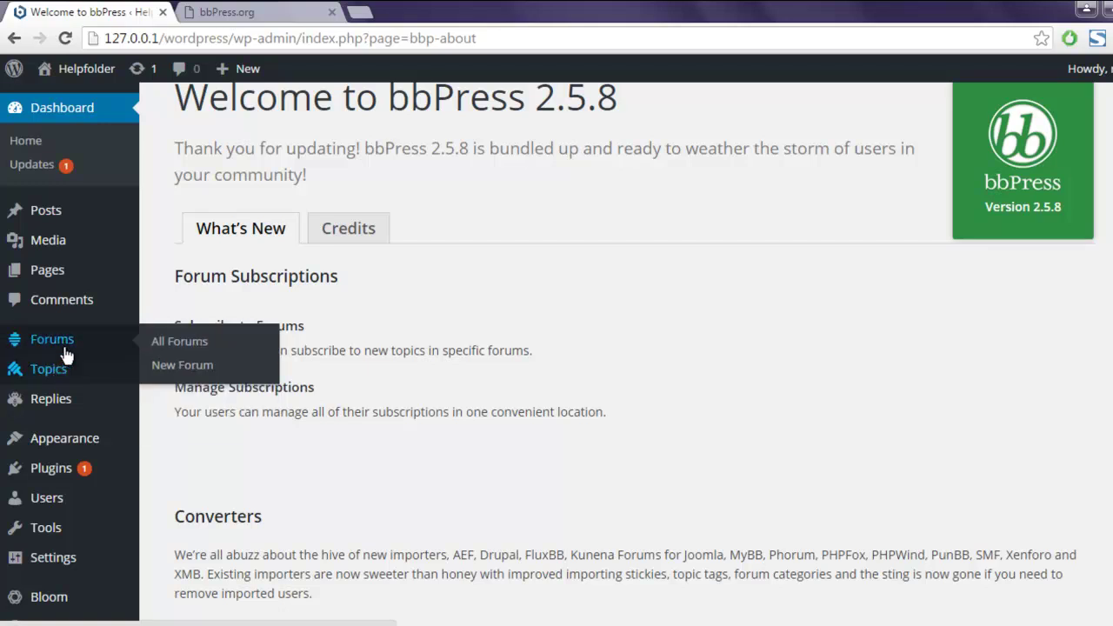
# Create a new forum titled 'Community' with description 'This is community forum.'
pyautogui.moveTo(88, 399)
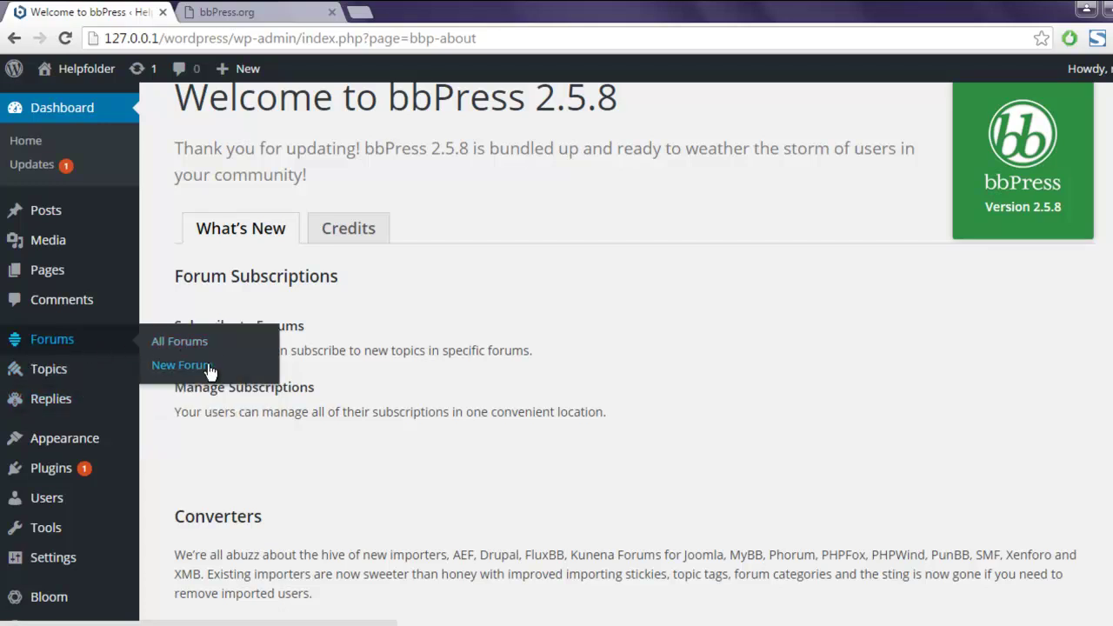
pyautogui.click(207, 368)
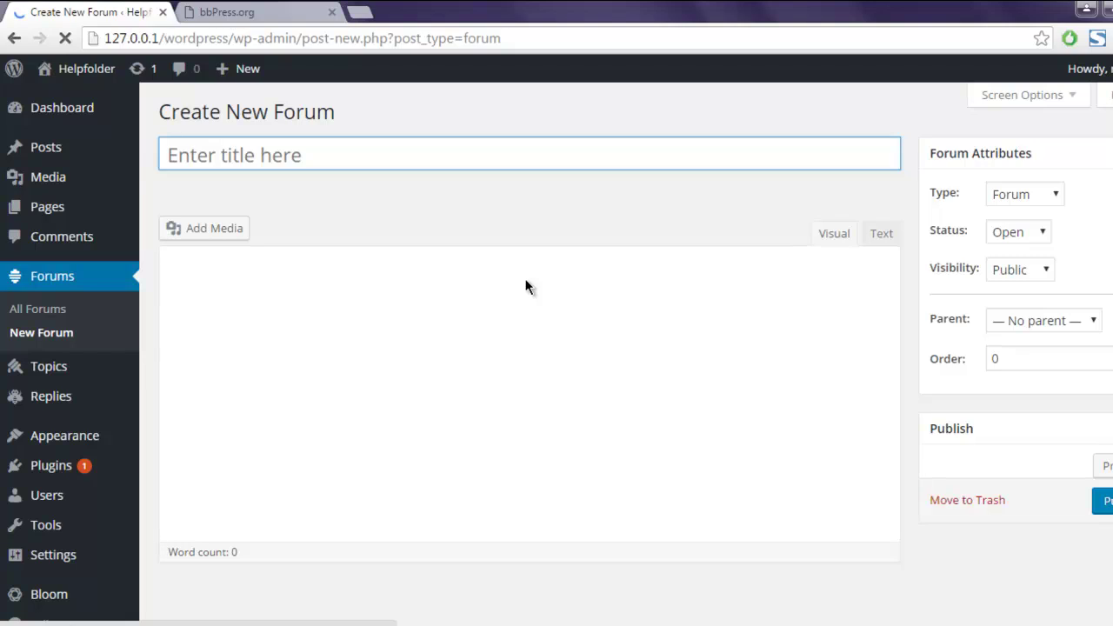
pyautogui.click(278, 158)
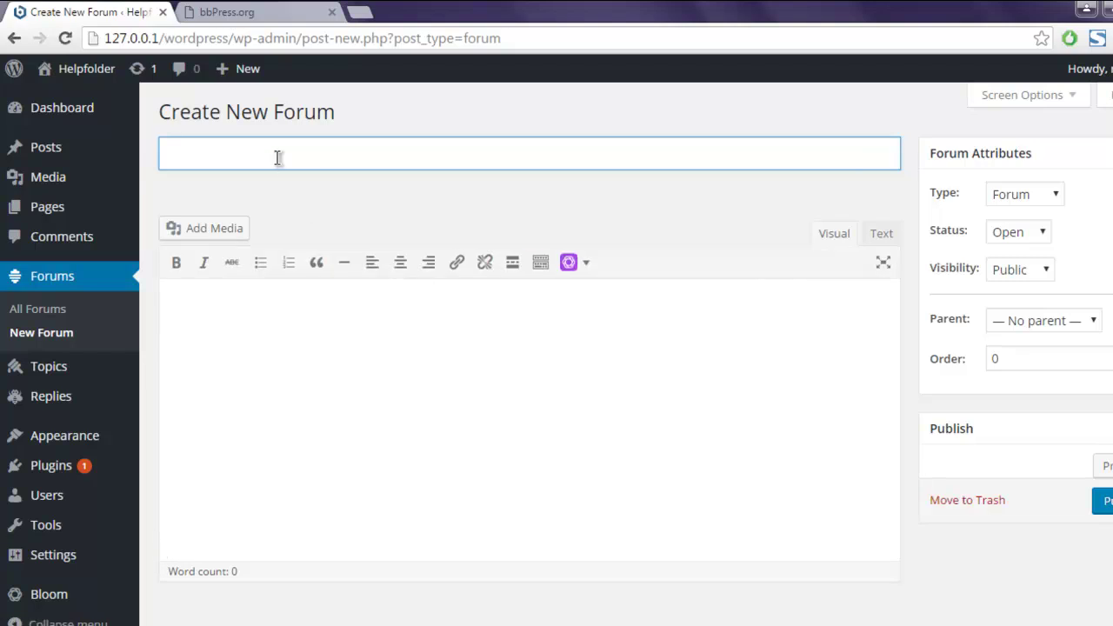
pyautogui.write('Community')
pyautogui.click(228, 304)
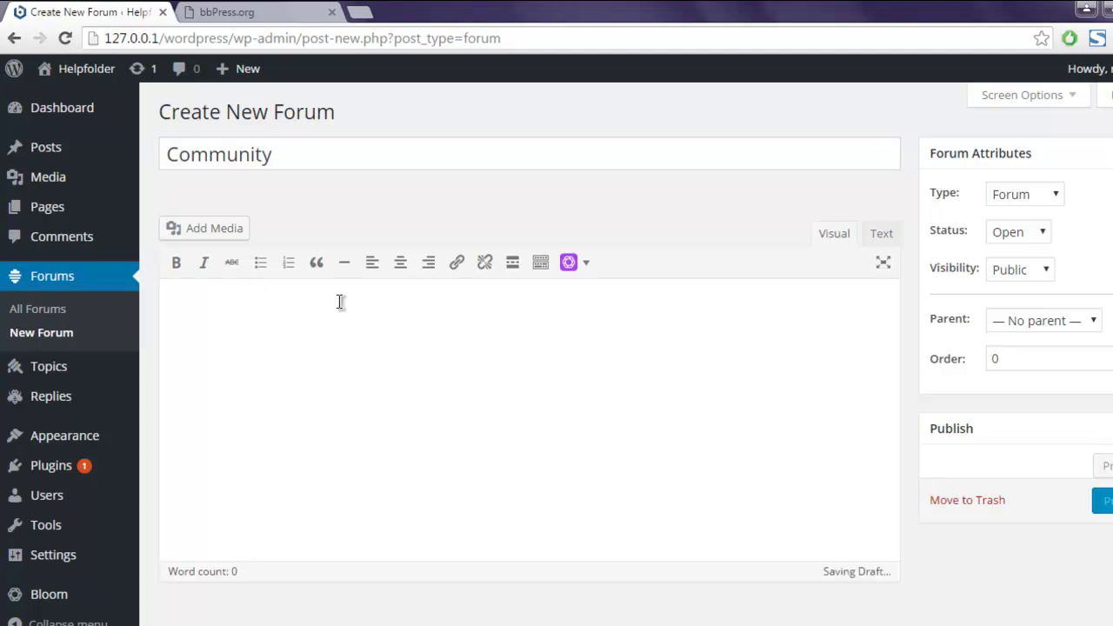
pyautogui.write('This is community forum.')
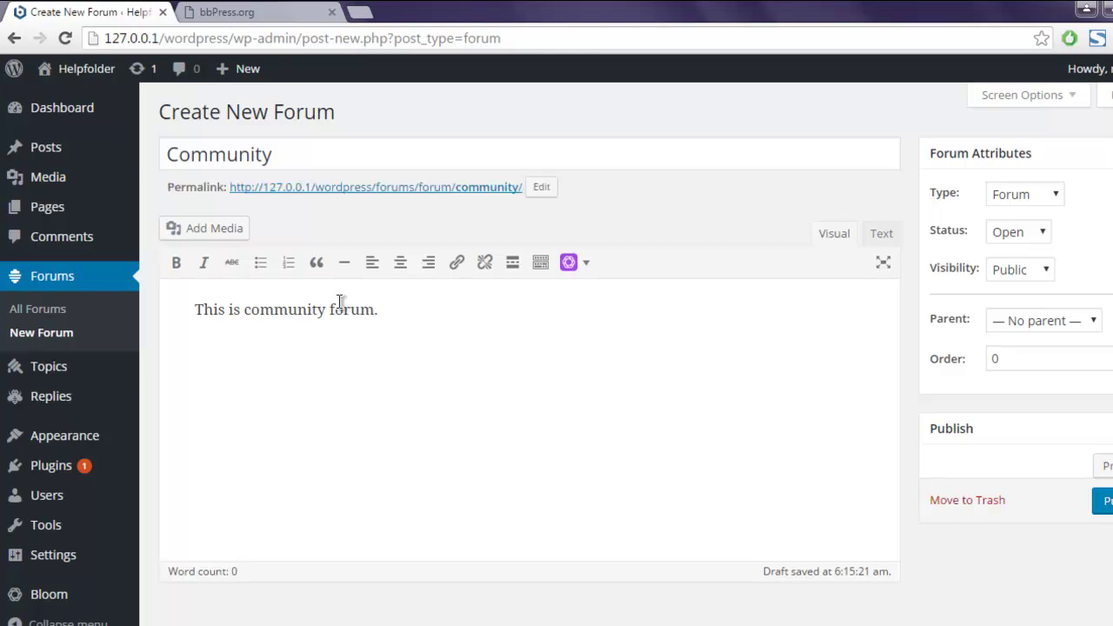
# Publish the Community forum and open its public forum page in a new tab
pyautogui.scroll(-1, 567, 337)
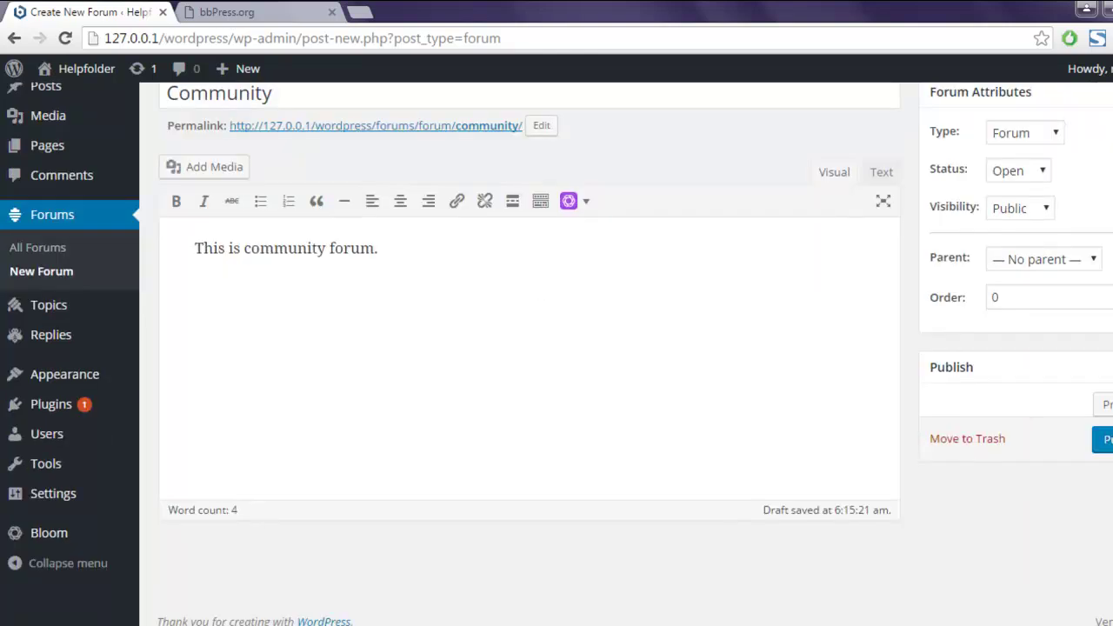
pyautogui.scroll(1, 557, 348)
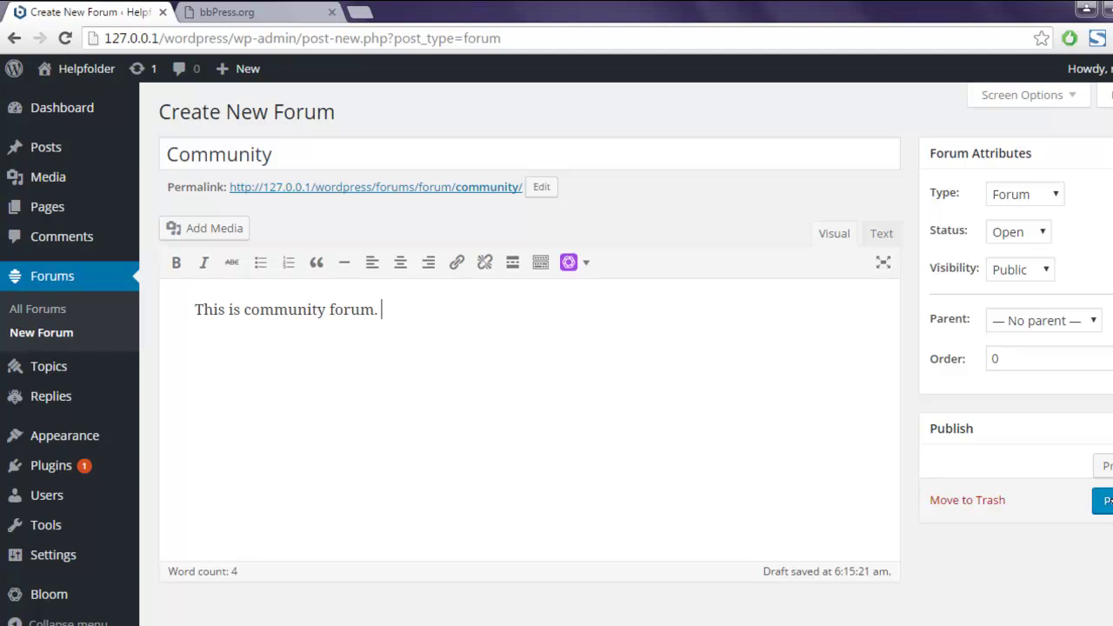
pyautogui.hotkey('ctrl', 's')
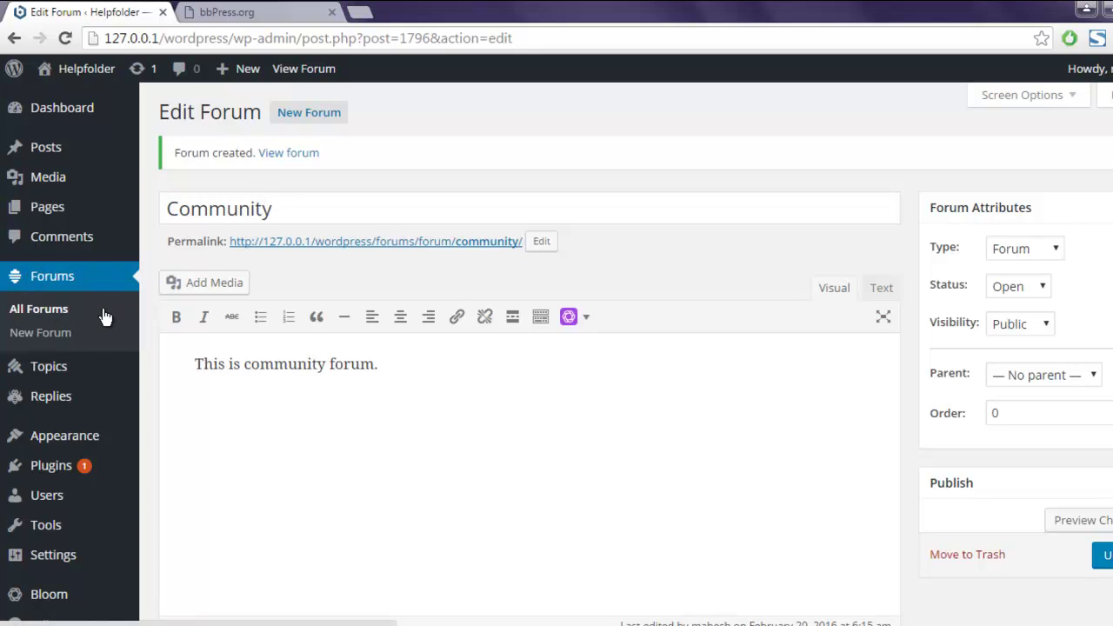
pyautogui.rightClick(289, 154)
pyautogui.click(339, 170)
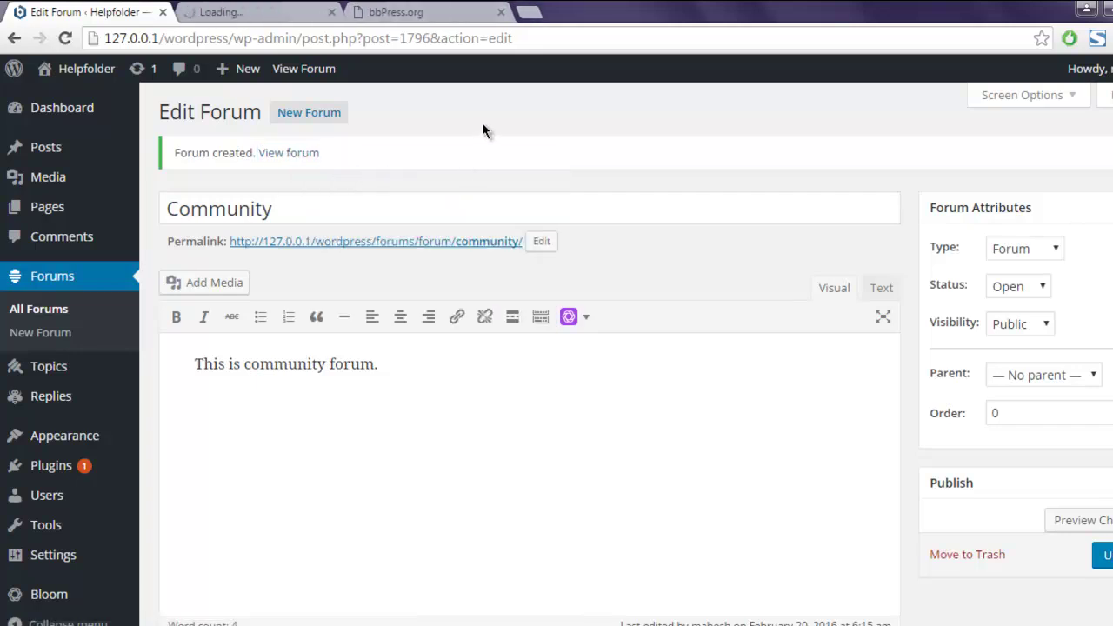
# On the Community forum page, write topic 'Demo topic' with message 'This is demo topic to be added in the community forums.'
pyautogui.click(247, 13)
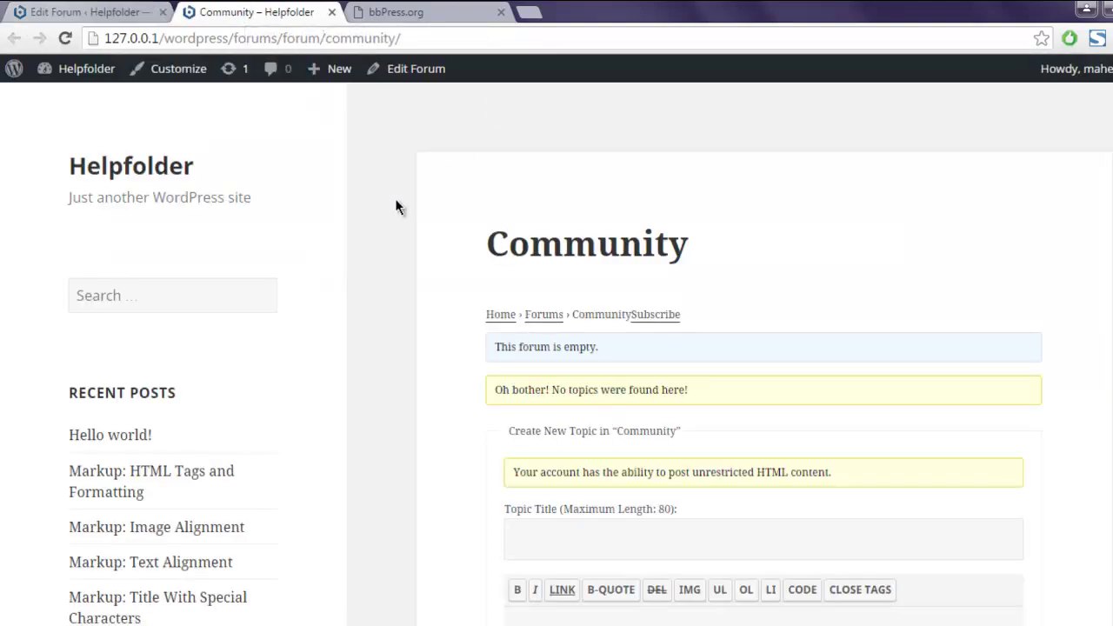
pyautogui.scroll(-1, 395, 199)
pyautogui.moveTo(490, 156); pyautogui.dragTo(733, 172)
pyautogui.click(733, 172)
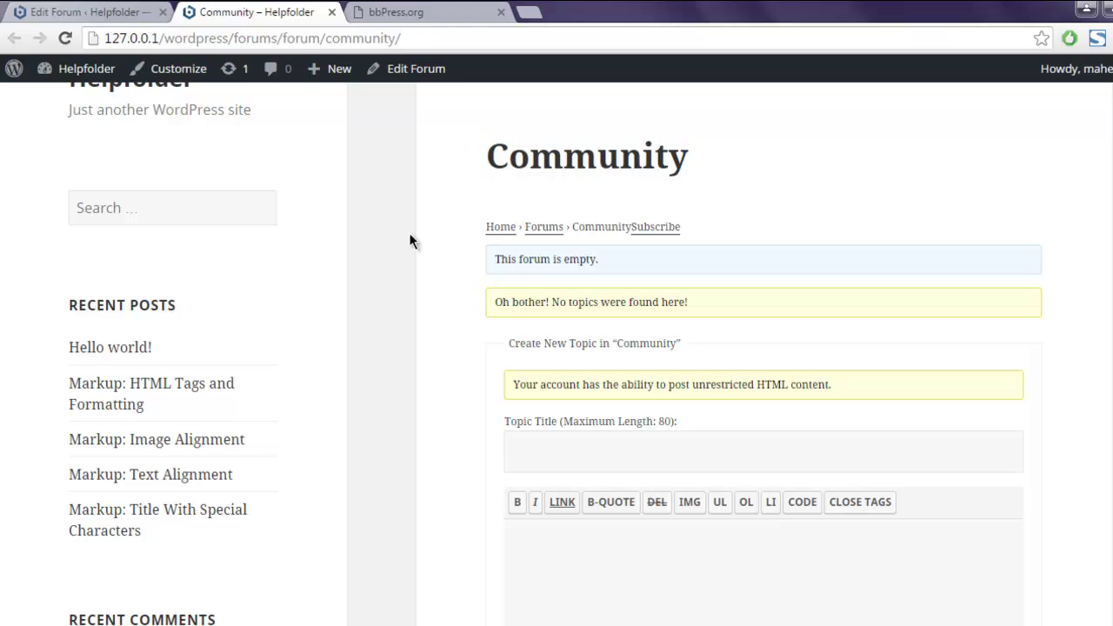
pyautogui.scroll(-2, 410, 241)
pyautogui.click(547, 373)
pyautogui.click(541, 277)
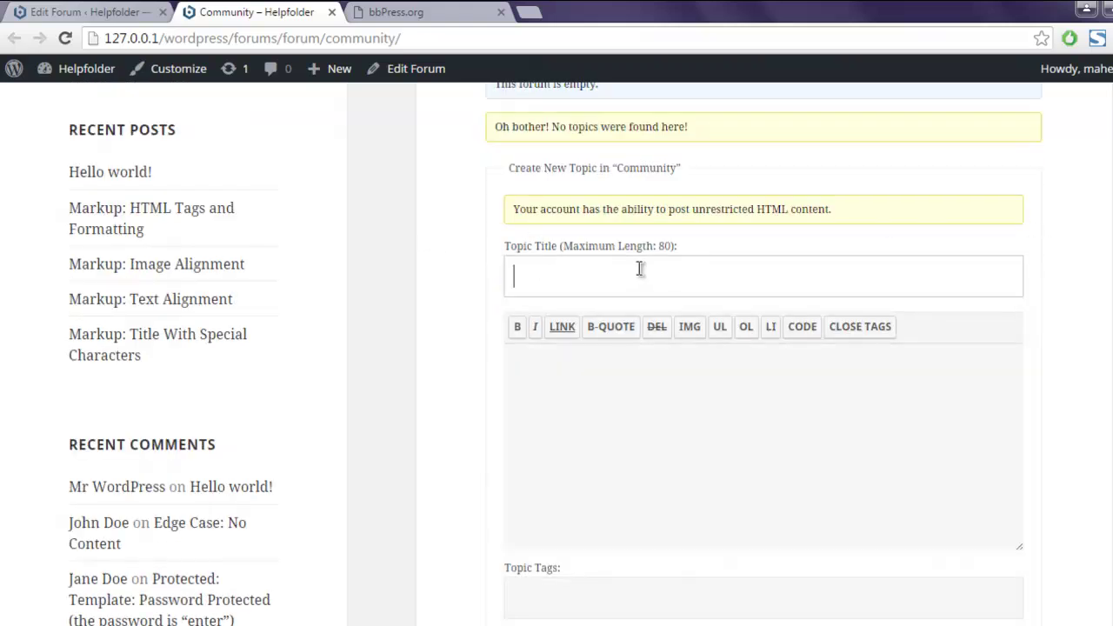
pyautogui.write('Demo topic')
pyautogui.press('Tab')
pyautogui.write('This')
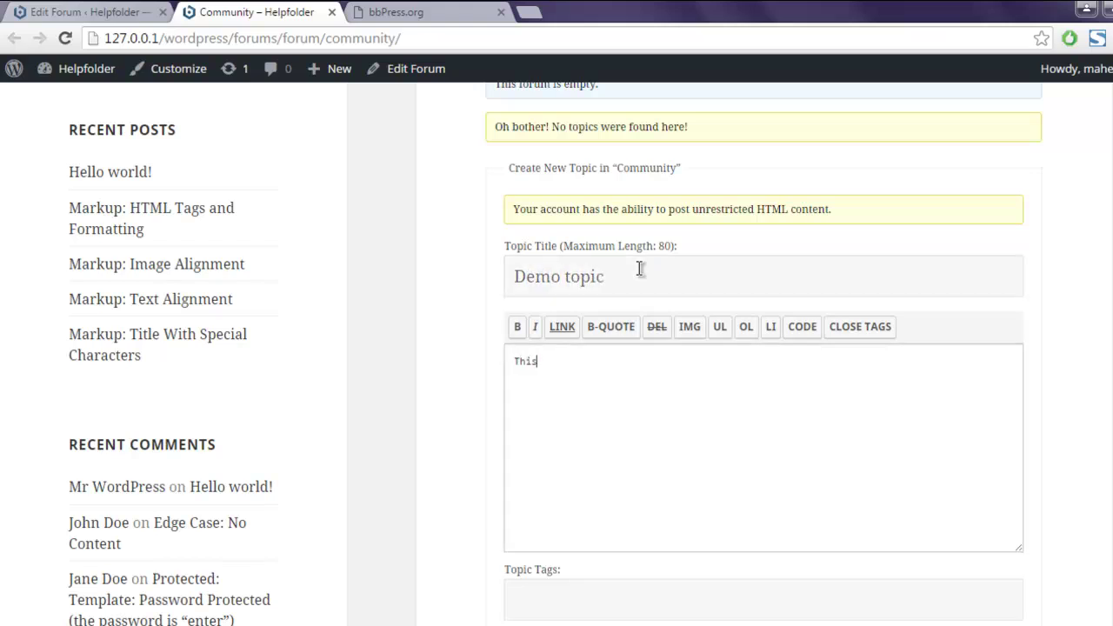
pyautogui.write(' is demo topic to be added')
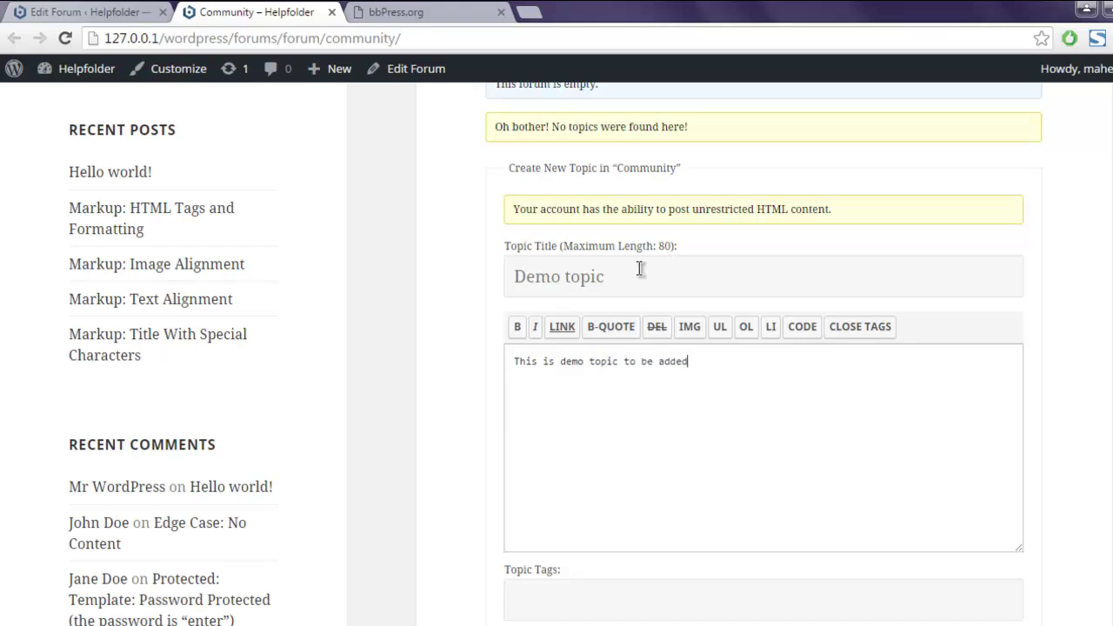
pyautogui.write(' in the community forums.')
# Tag the topic 'forum' and submit it
pyautogui.scroll(-3, 509, 313)
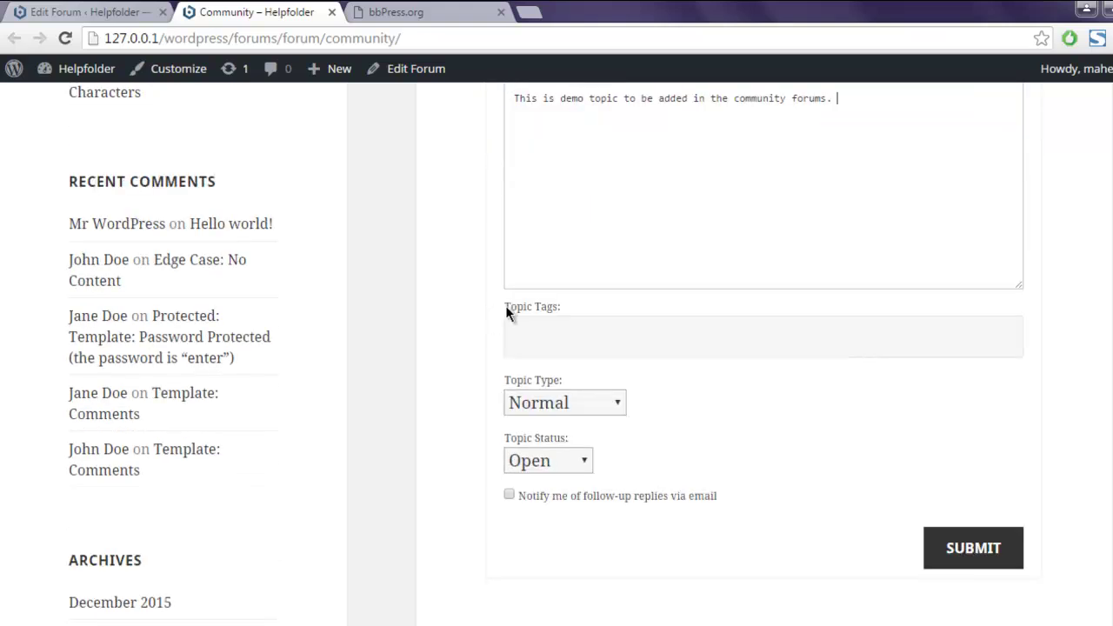
pyautogui.click(585, 332)
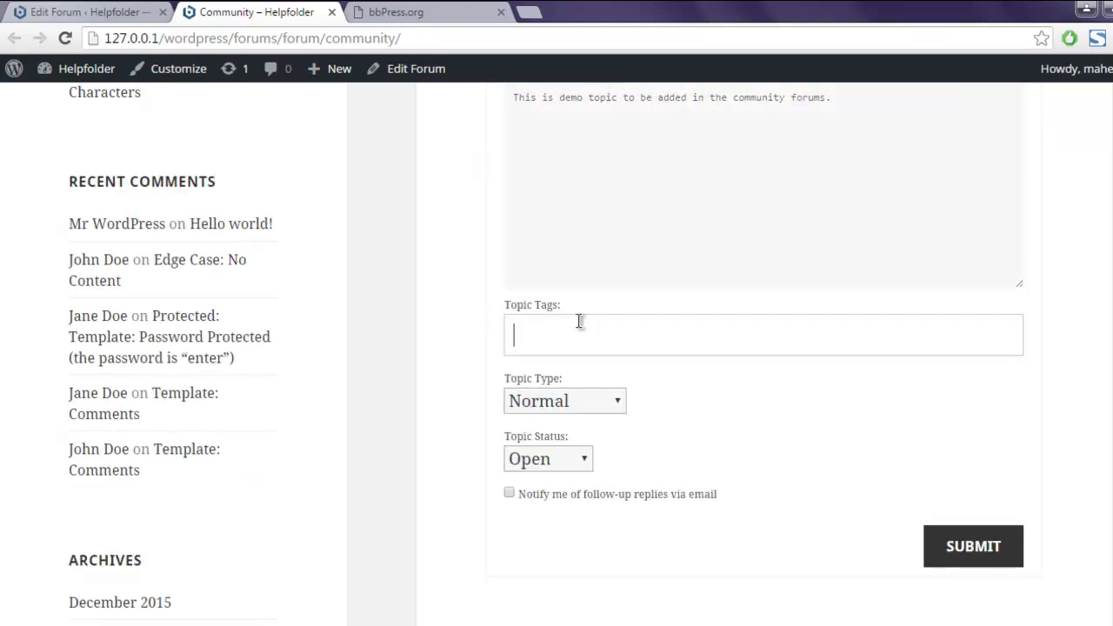
pyautogui.write('forum')
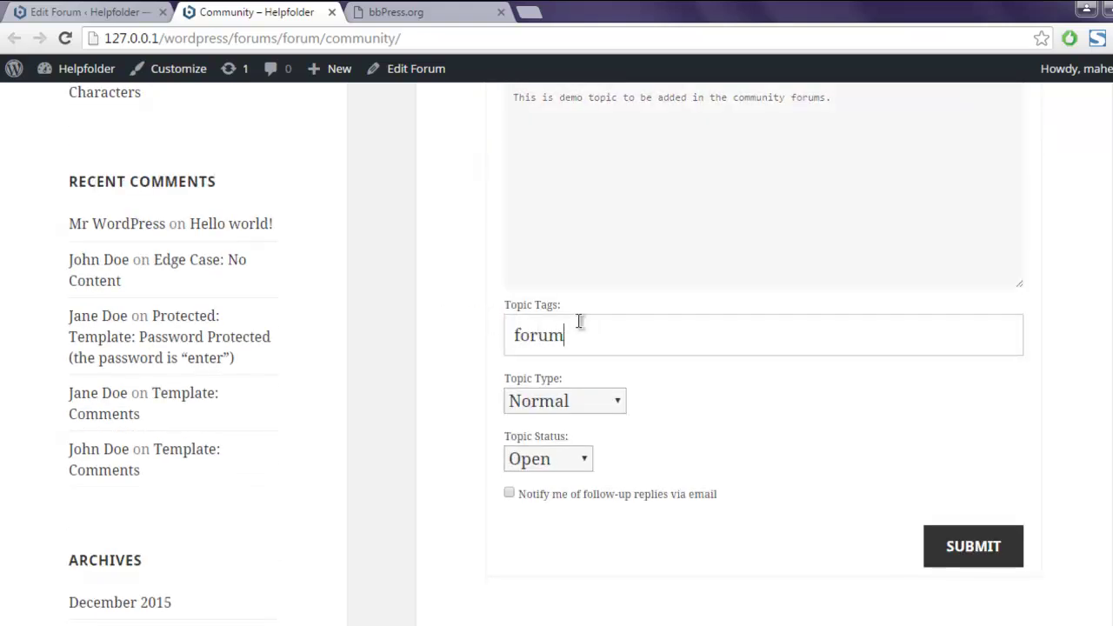
pyautogui.click(938, 551)
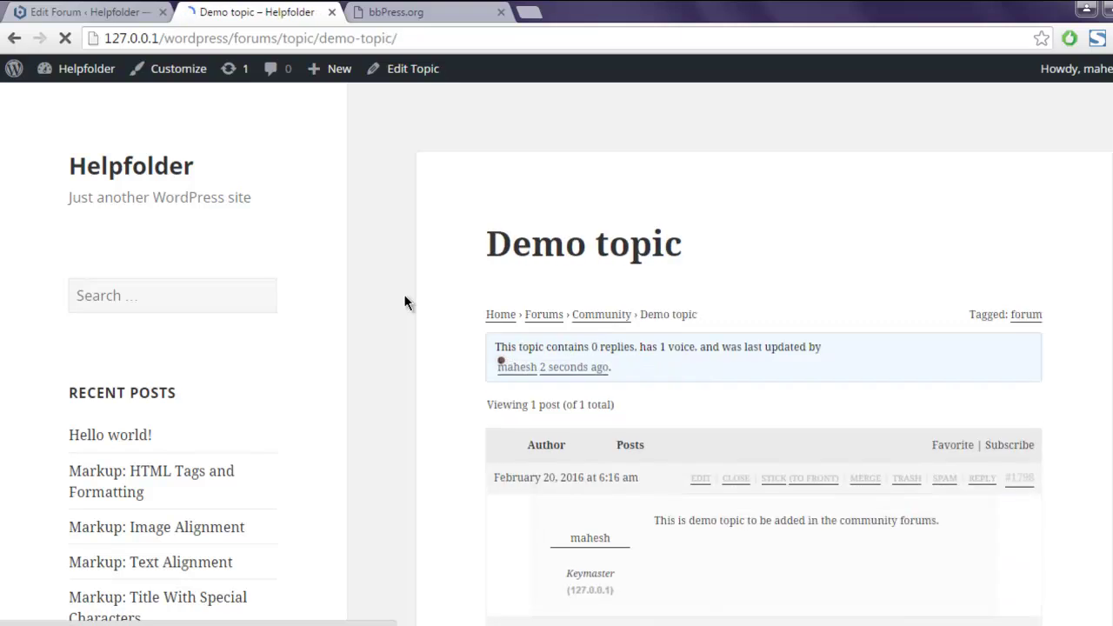
pyautogui.scroll(-1, 404, 302)
pyautogui.click(608, 227)
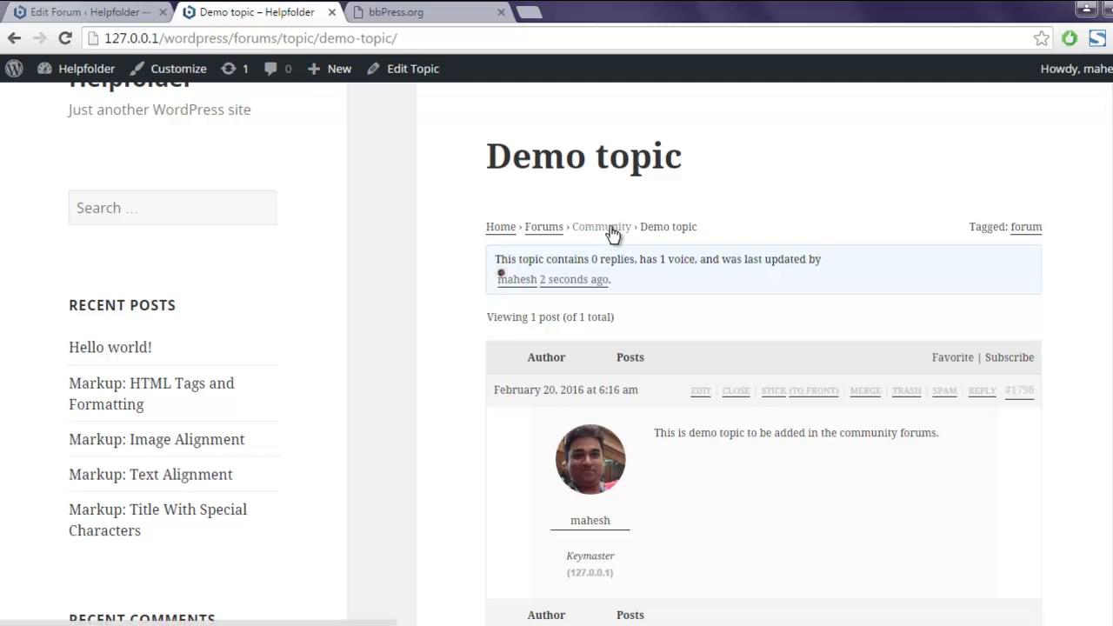
pyautogui.scroll(-1, 395, 228)
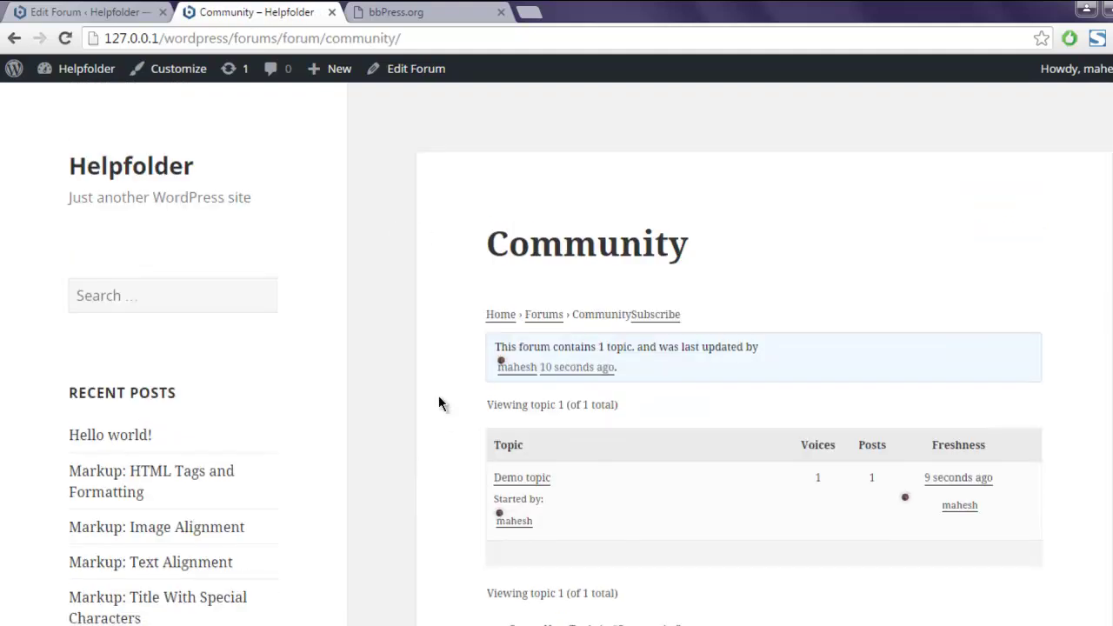
pyautogui.scroll(-1, 439, 402)
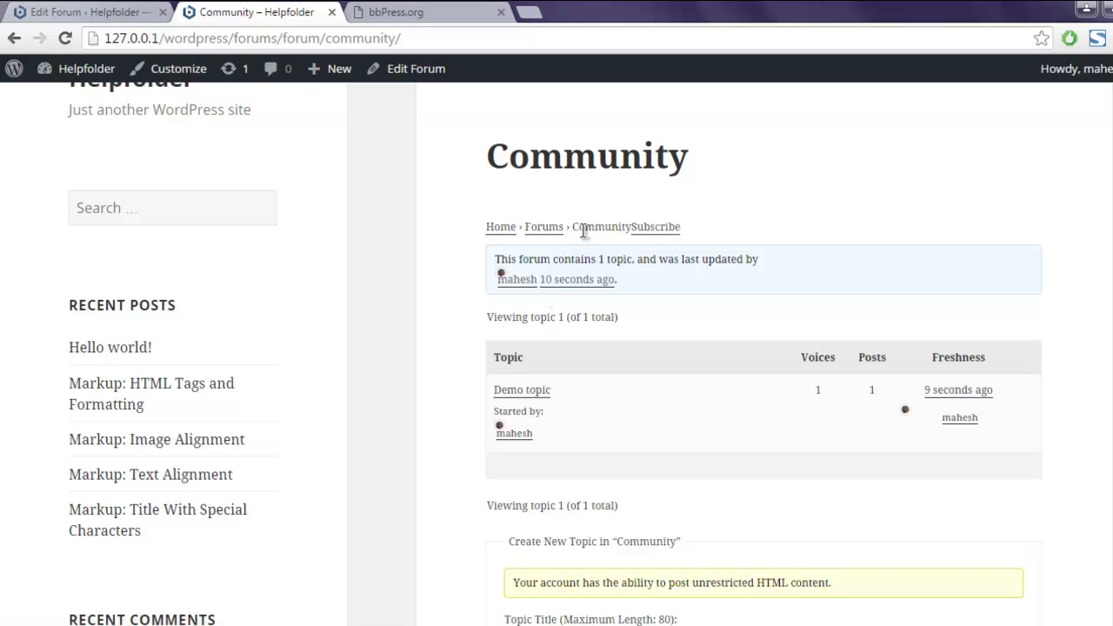
pyautogui.scroll(-1, 668, 303)
pyautogui.click(535, 309)
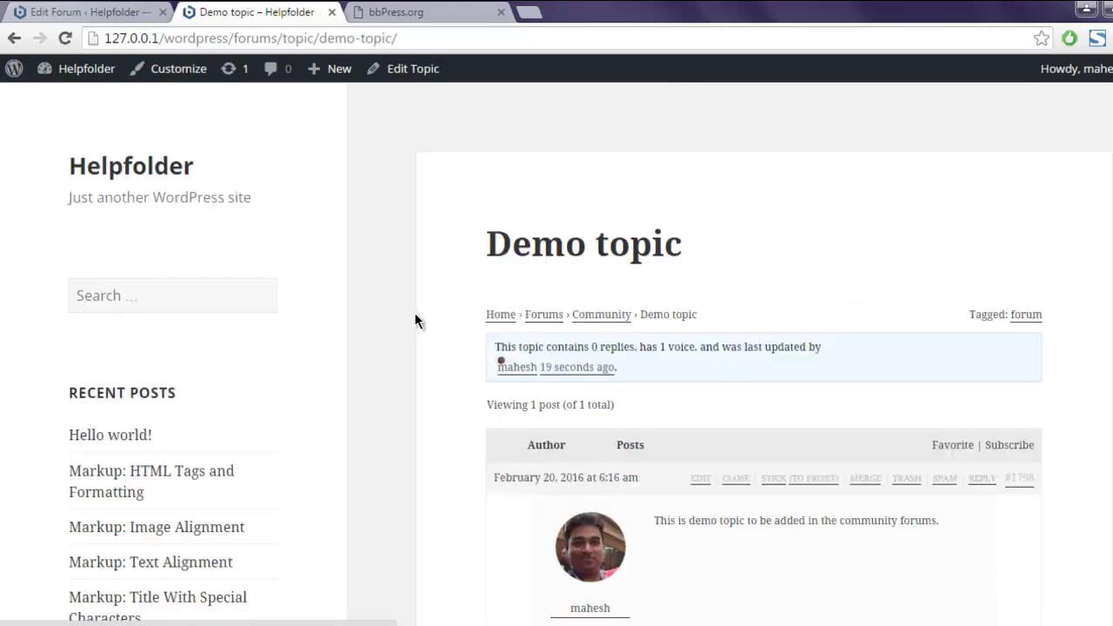
pyautogui.scroll(-4, 416, 321)
pyautogui.scroll(1, 416, 322)
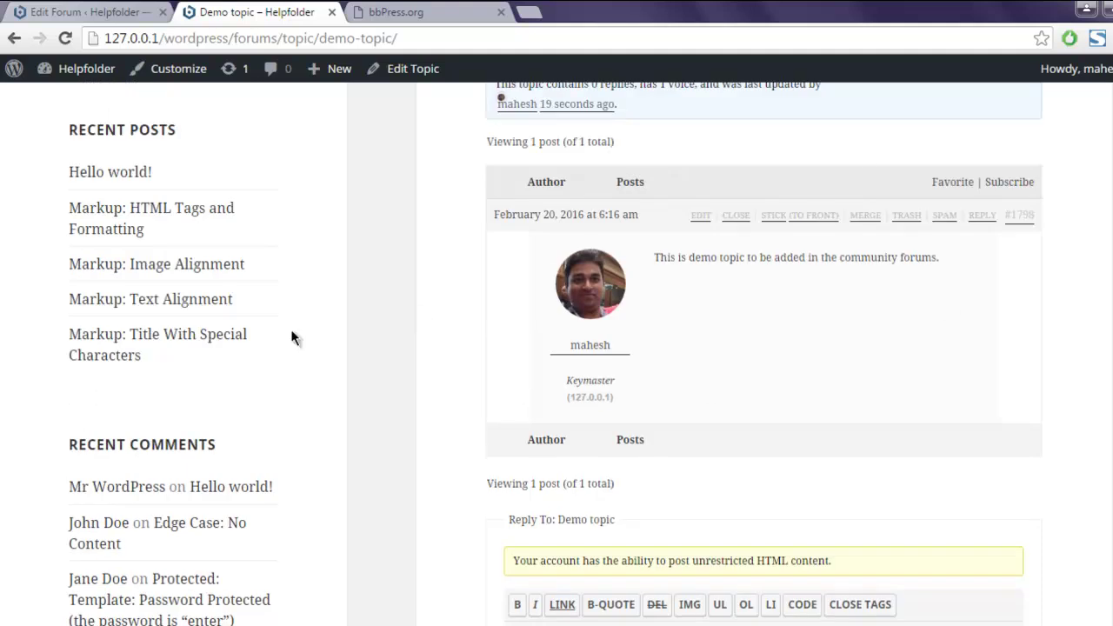
pyautogui.scroll(1, 293, 337)
pyautogui.scroll(-4, 292, 337)
pyautogui.scroll(-1, 293, 338)
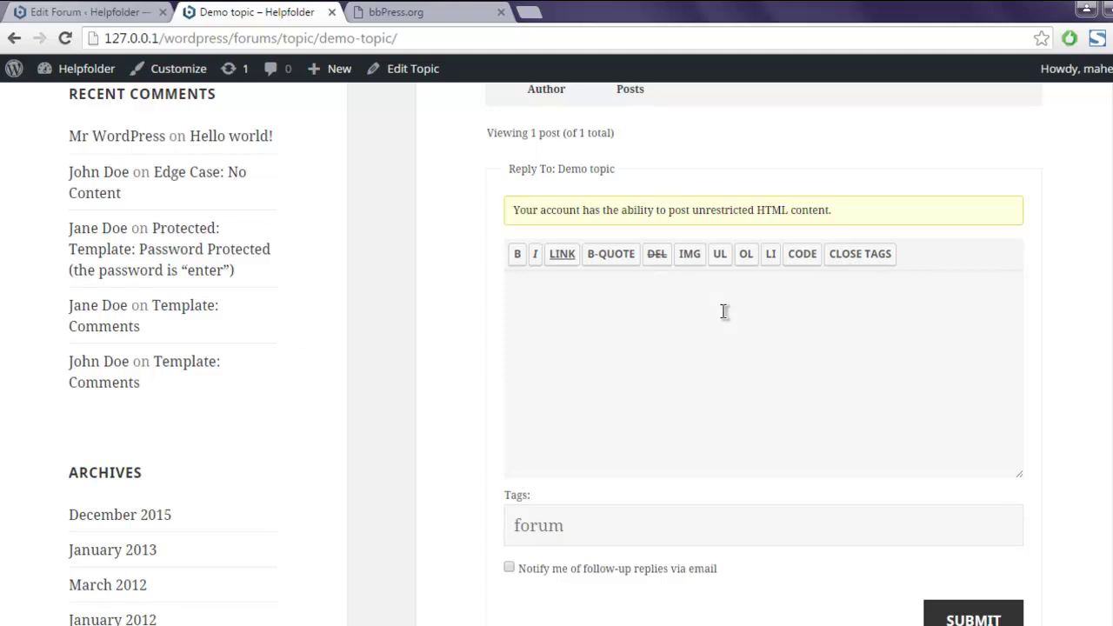
pyautogui.click(723, 311)
pyautogui.scroll(-2, 710, 340)
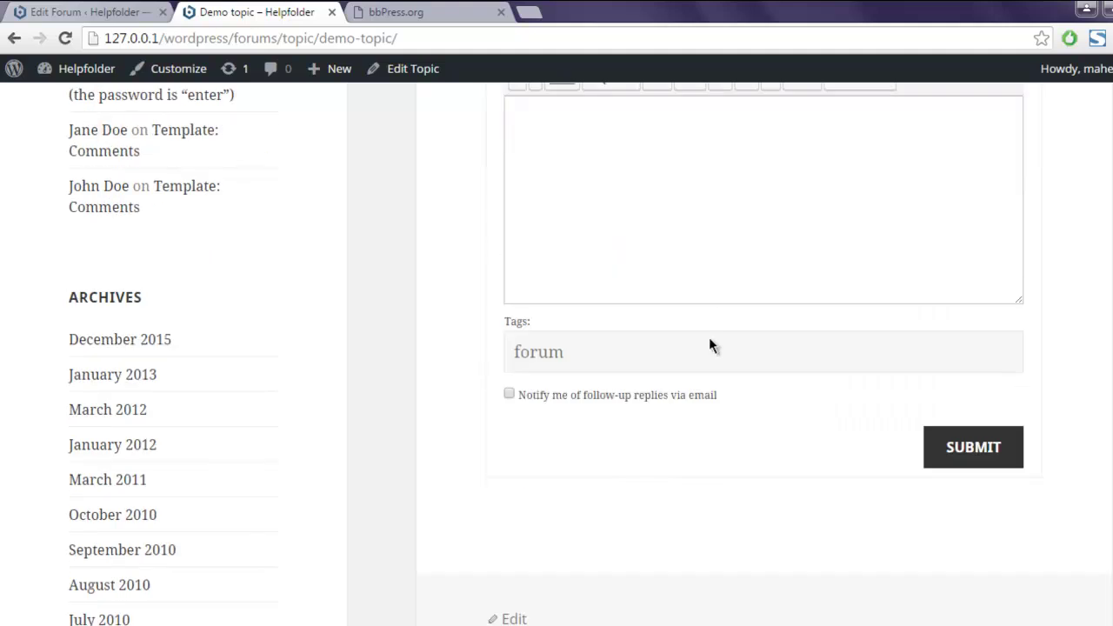
pyautogui.scroll(5, 423, 336)
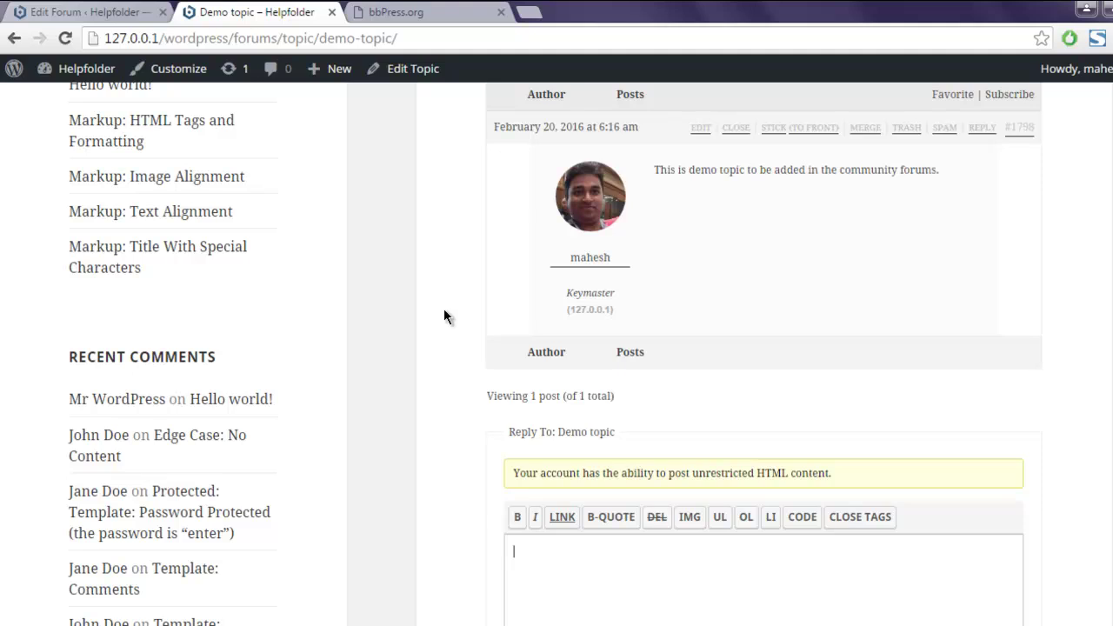
# Close the Demo topic tab and go to the admin Topic Tags list
pyautogui.click(332, 12)
pyautogui.moveTo(87, 368)
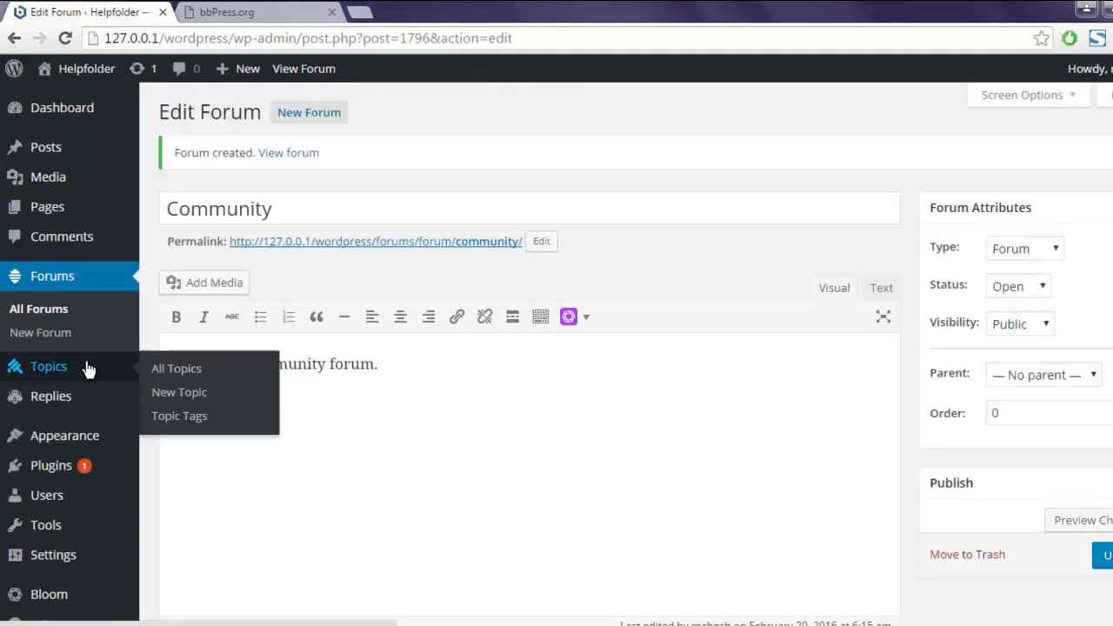
pyautogui.click(173, 396)
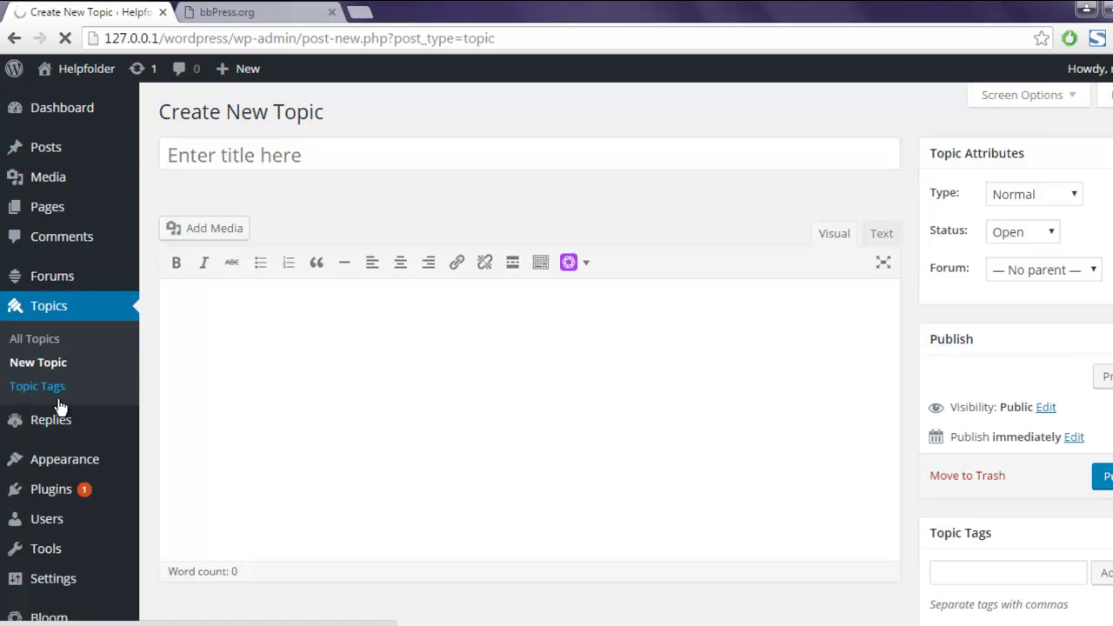
pyautogui.click(33, 396)
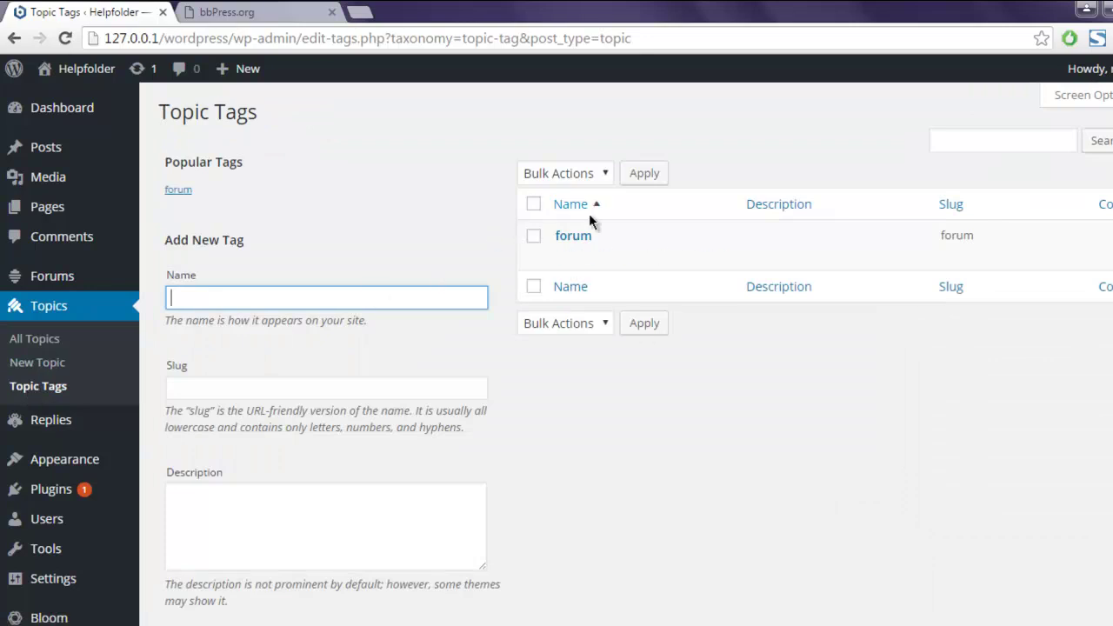
# Confirm the 'forum' tag exists, then view All Replies, which shows no replies
pyautogui.moveTo(575, 258)
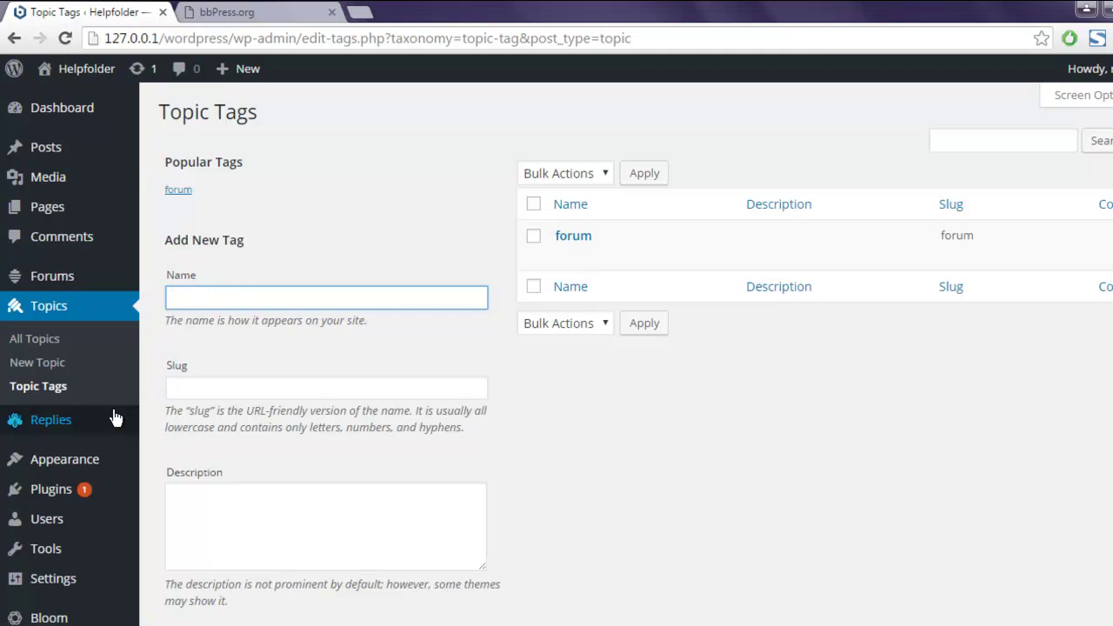
pyautogui.moveTo(115, 420)
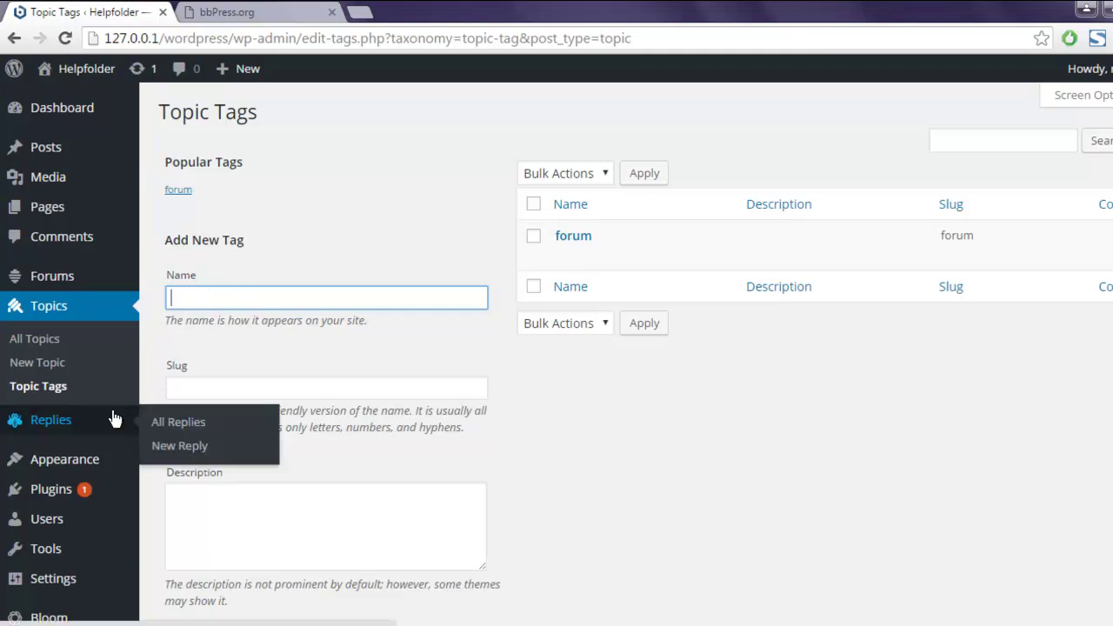
pyautogui.click(179, 422)
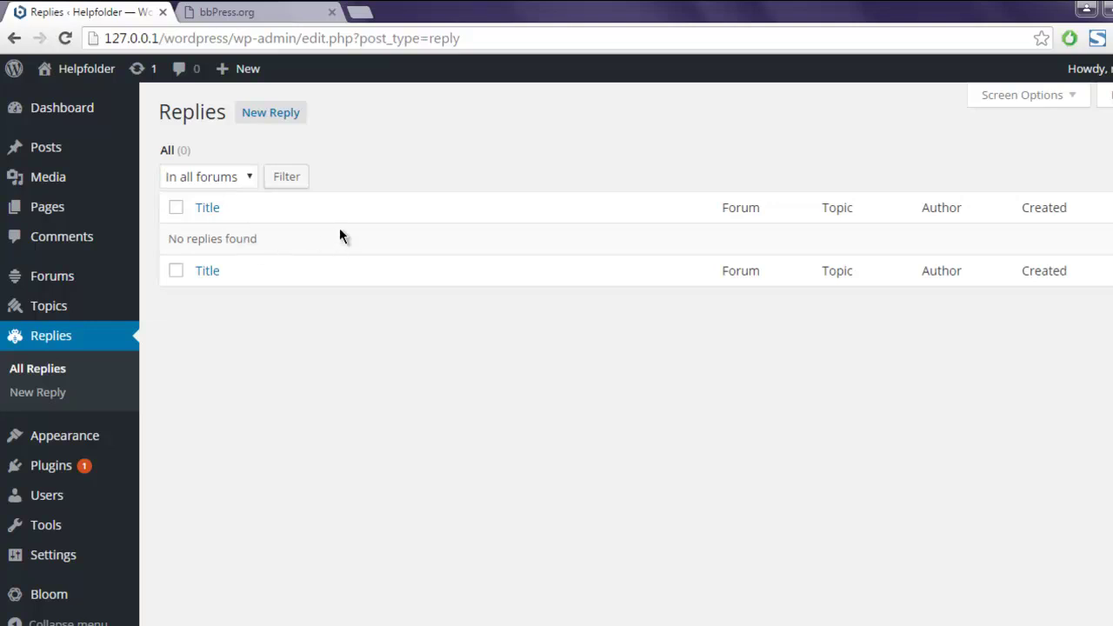
# Look over the New Reply screen and its reply editor
pyautogui.click(287, 119)
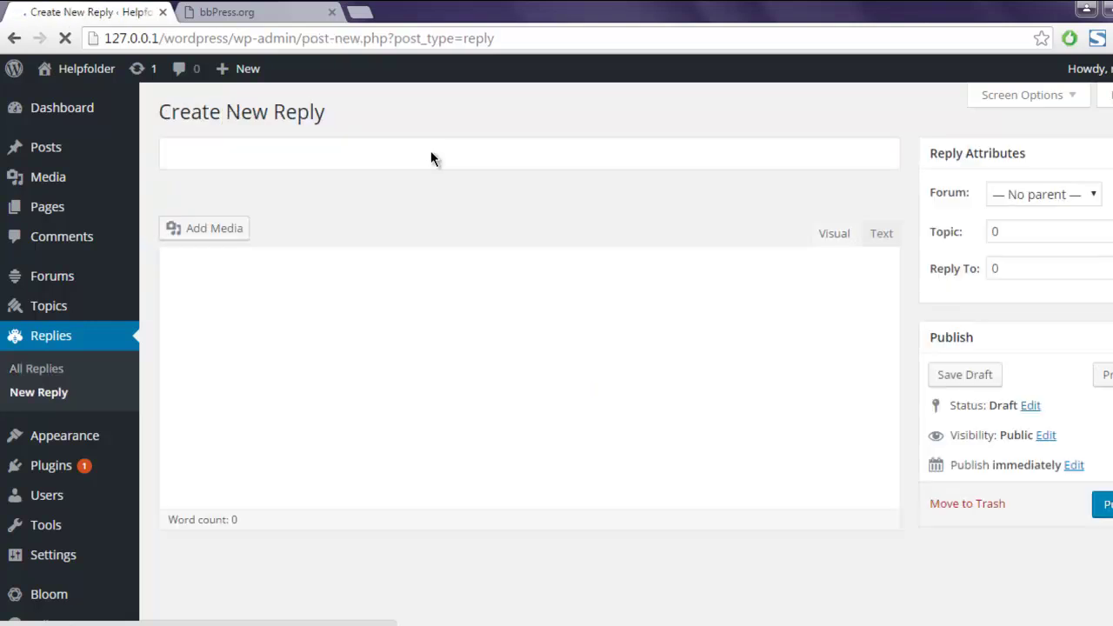
pyautogui.click(301, 317)
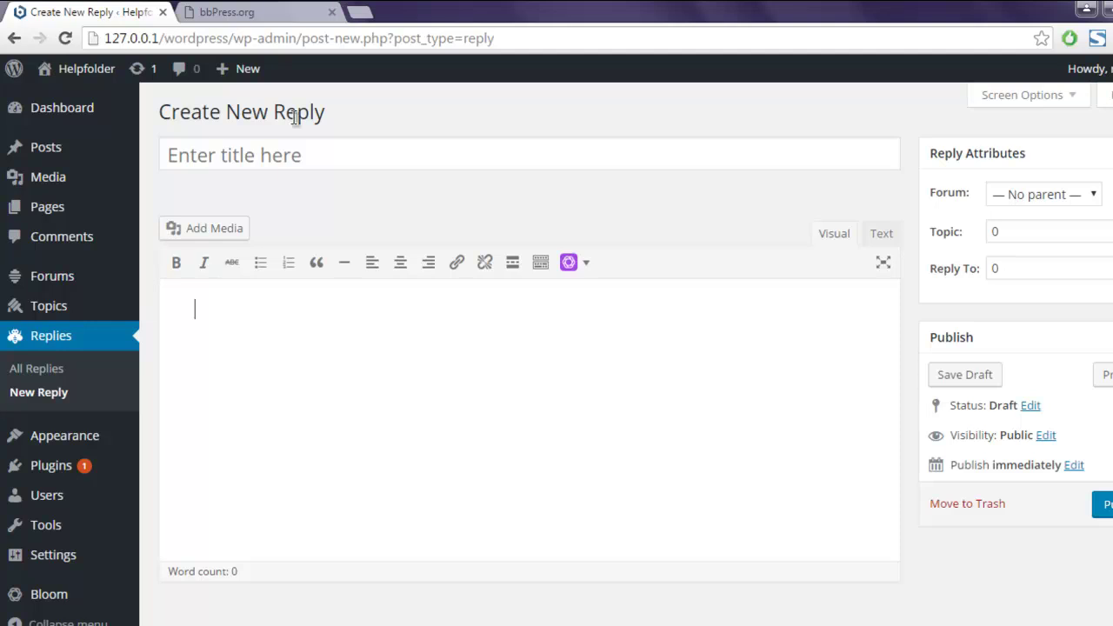
pyautogui.click(450, 350)
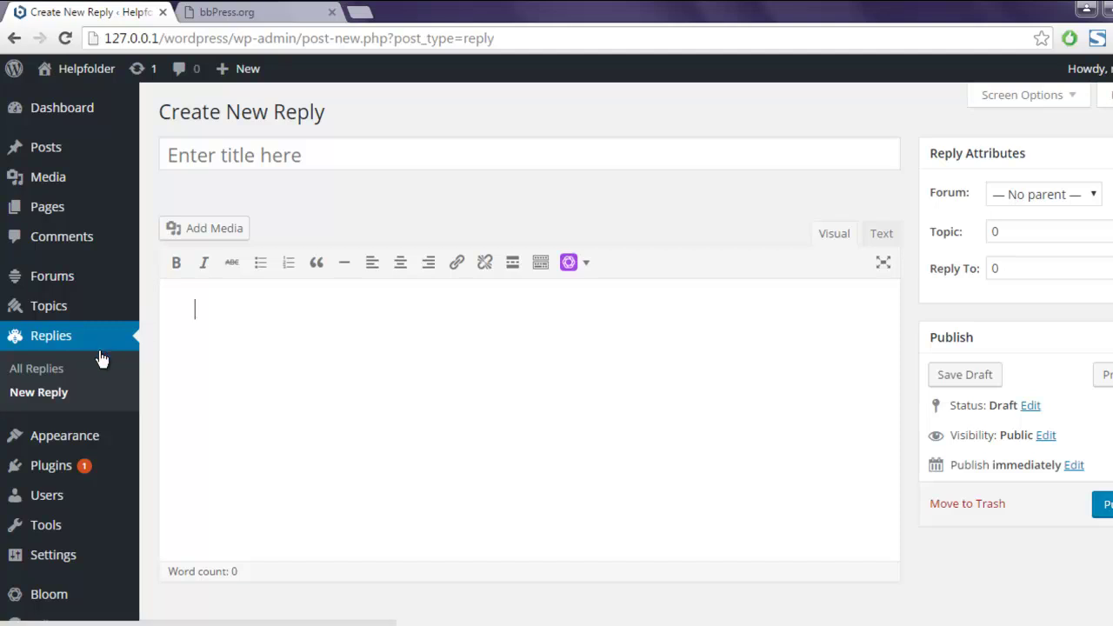
# List all 24 site pages, then switch to the bbPress.org tab
pyautogui.moveTo(99, 291)
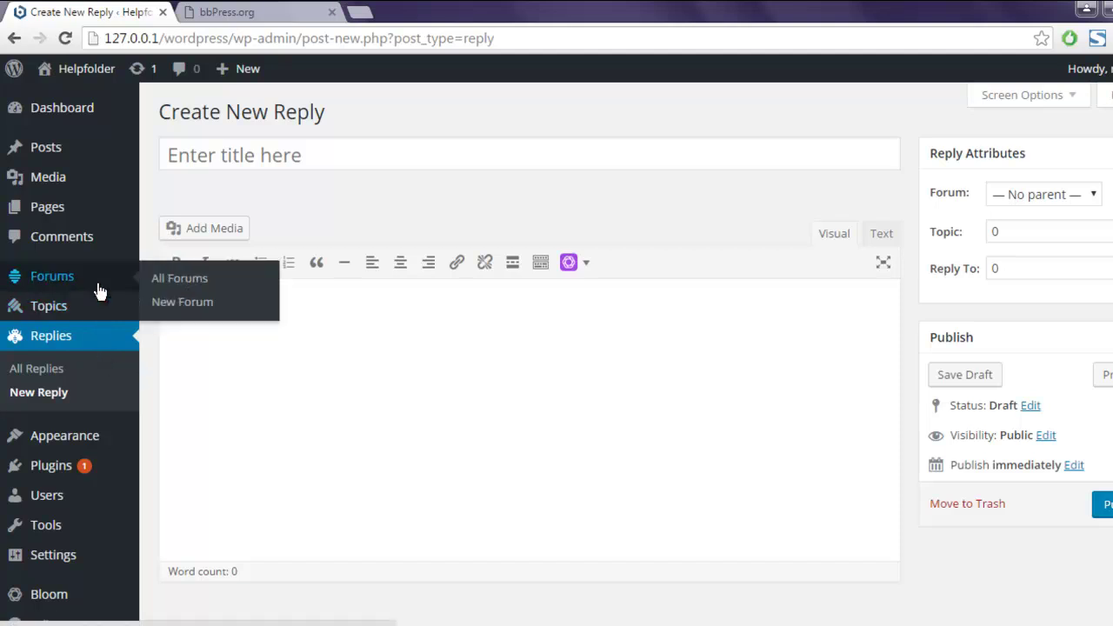
pyautogui.moveTo(85, 313)
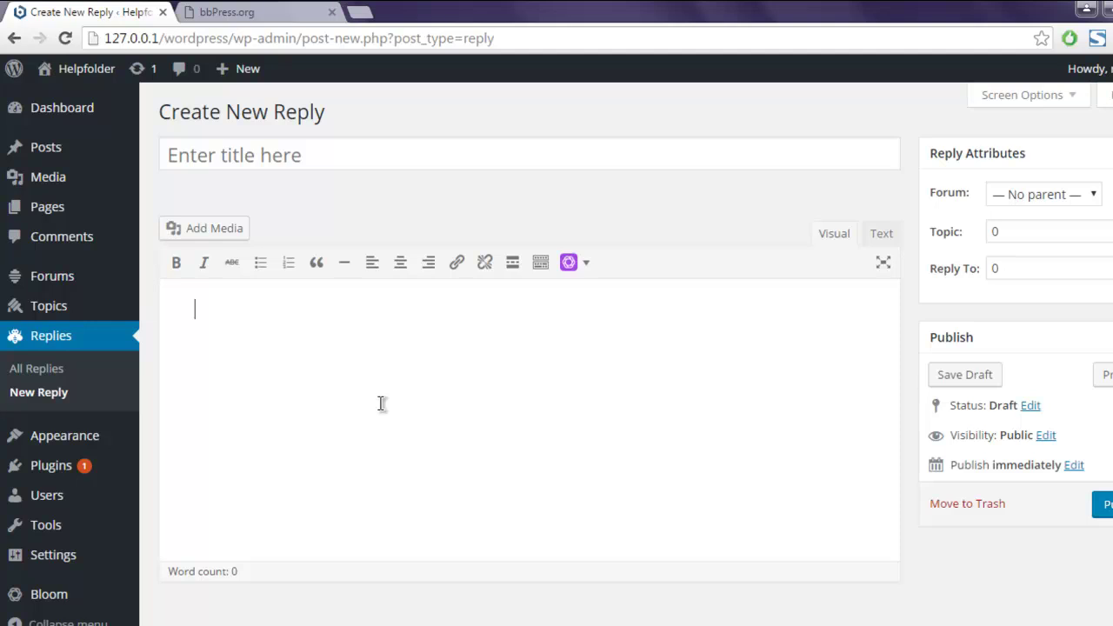
pyautogui.moveTo(75, 209)
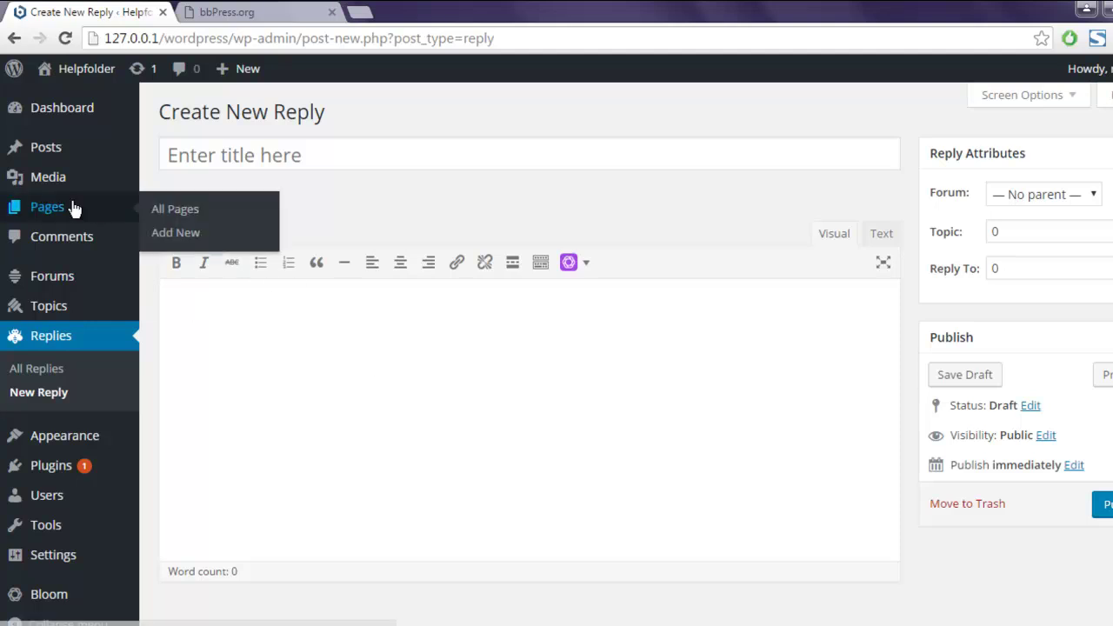
pyautogui.click(177, 210)
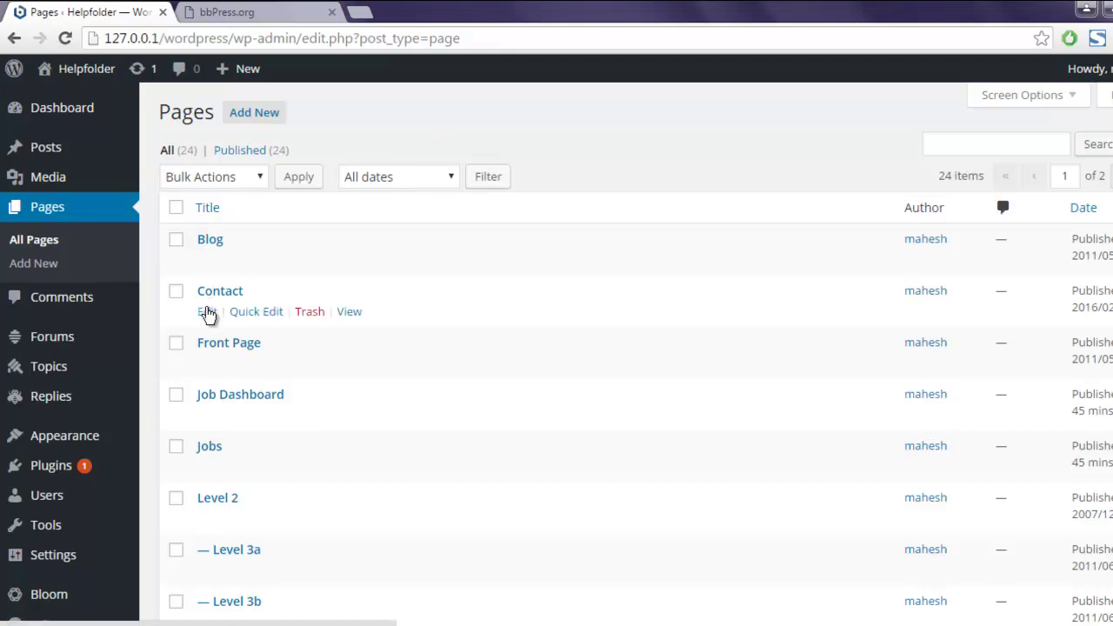
pyautogui.click(231, 13)
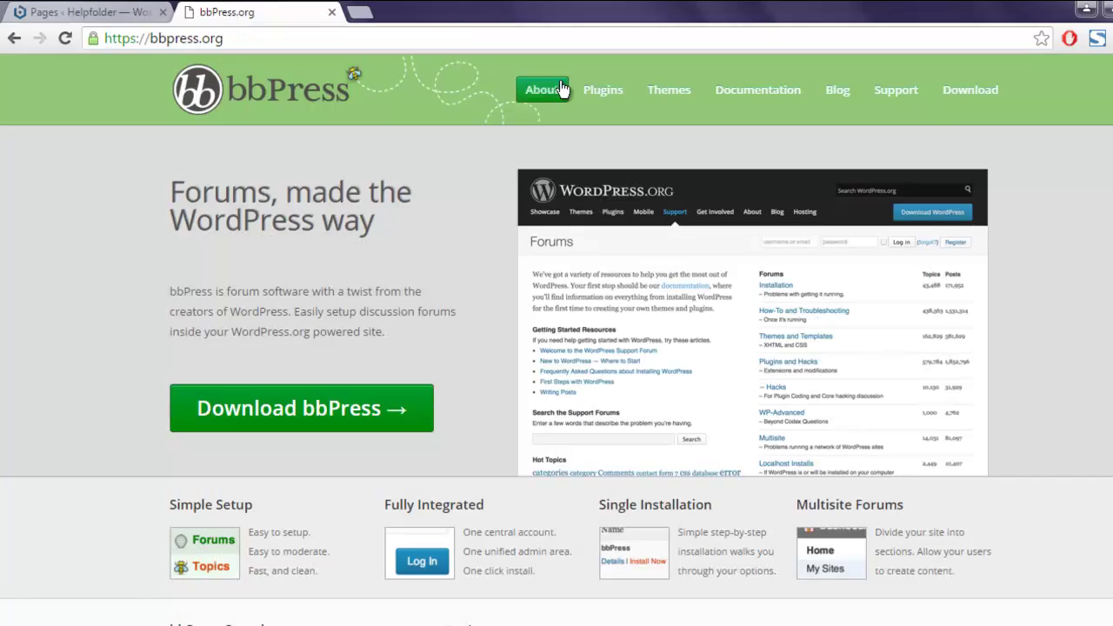
# Navigate the bbPress Codex through bbPress Features to the Shortcodes page
pyautogui.click(755, 91)
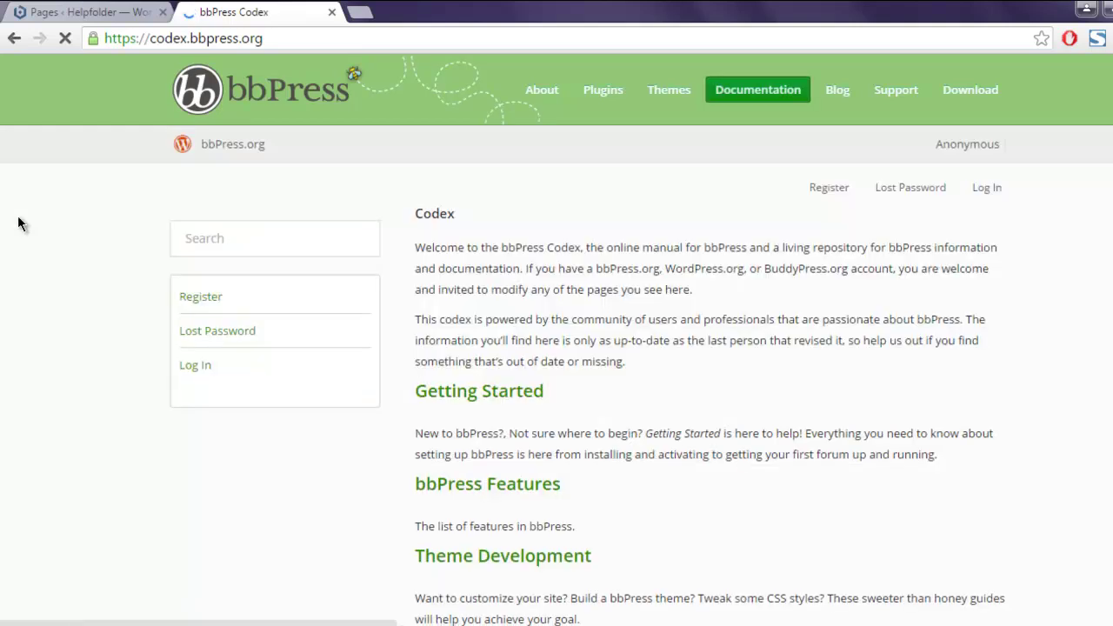
pyautogui.scroll(-2, 19, 224)
pyautogui.scroll(-3, 19, 224)
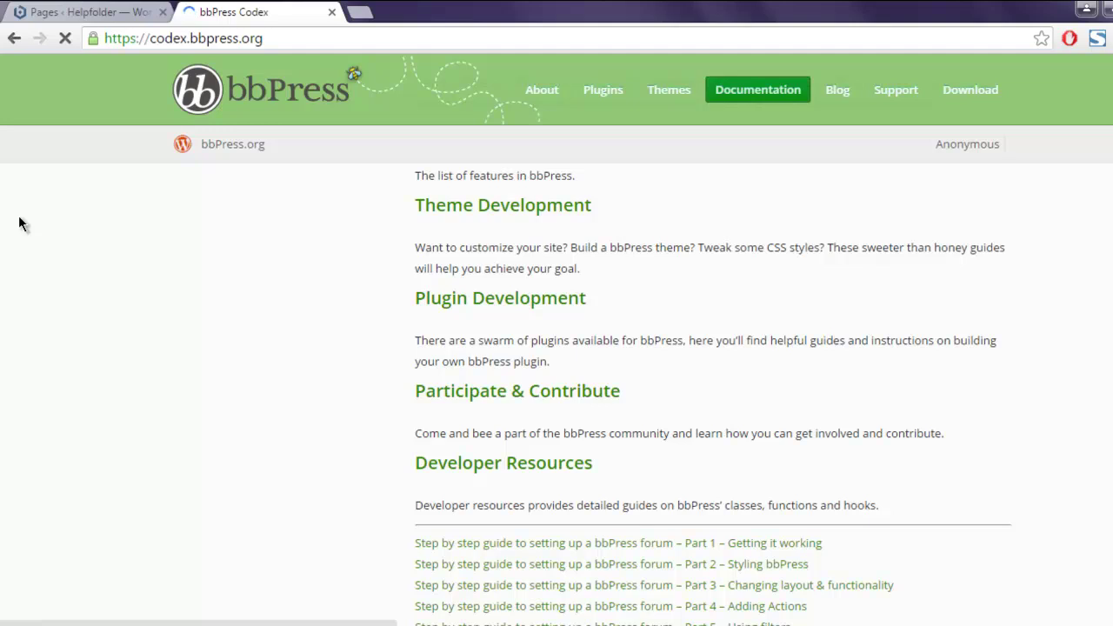
pyautogui.scroll(4, 22, 224)
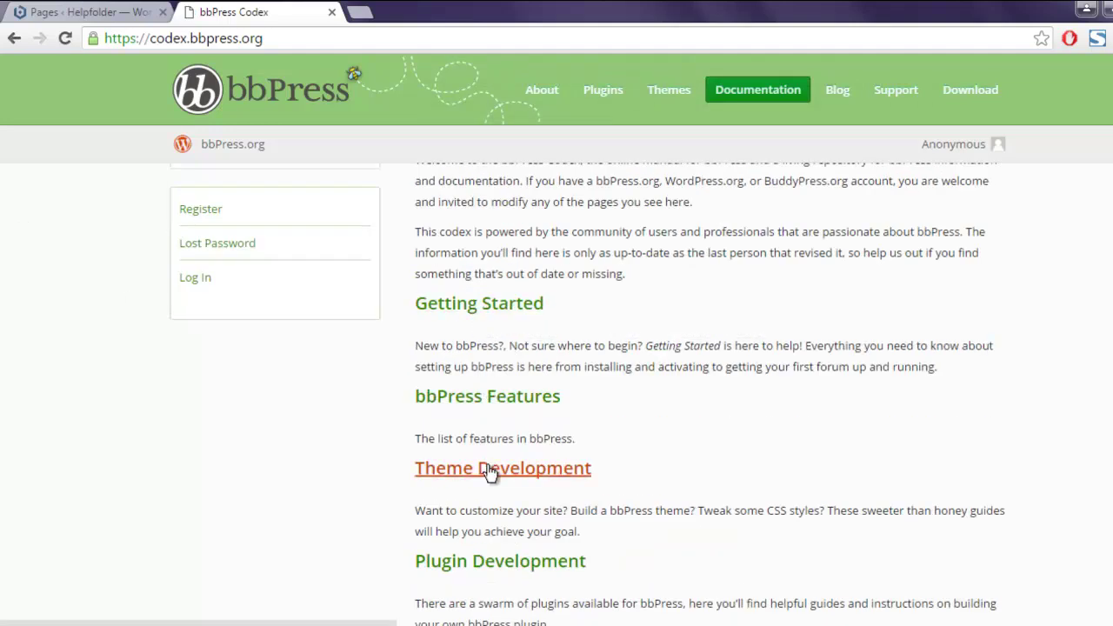
pyautogui.click(489, 400)
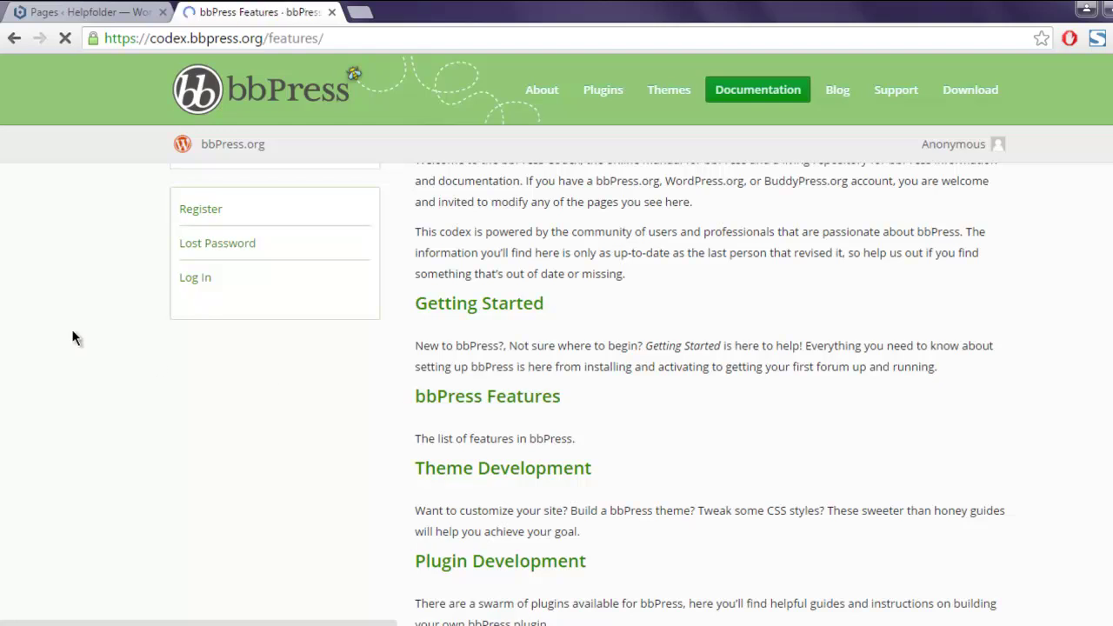
pyautogui.scroll(-1, 57, 331)
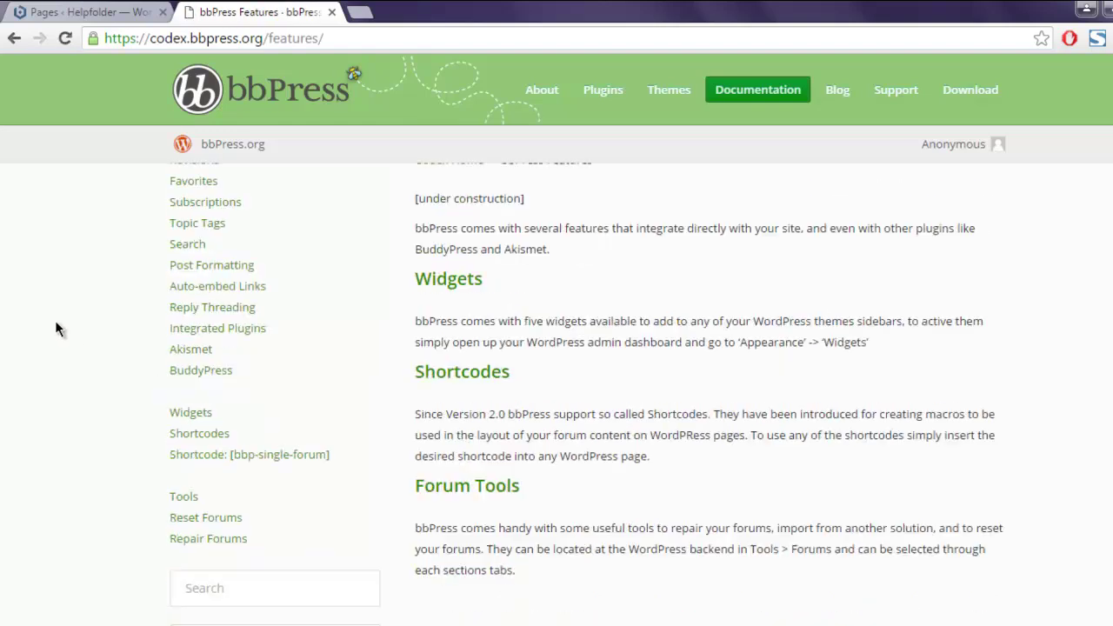
pyautogui.click(446, 379)
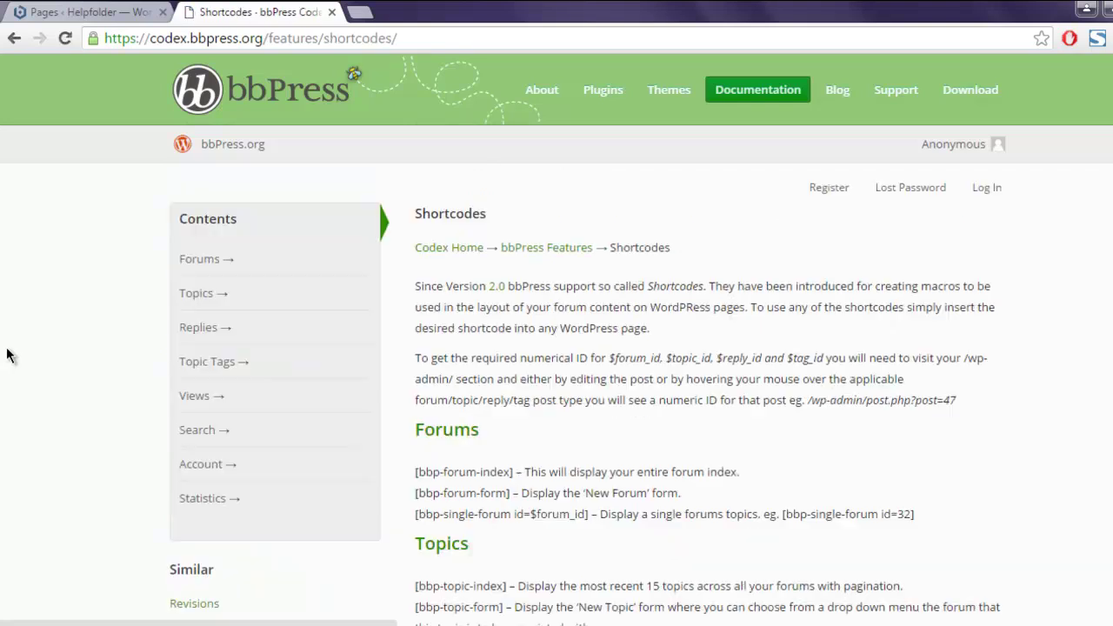
# Select and copy the [bbp-forum-index] shortcode, then return to the WordPress Pages tab
pyautogui.scroll(-3, 12, 355)
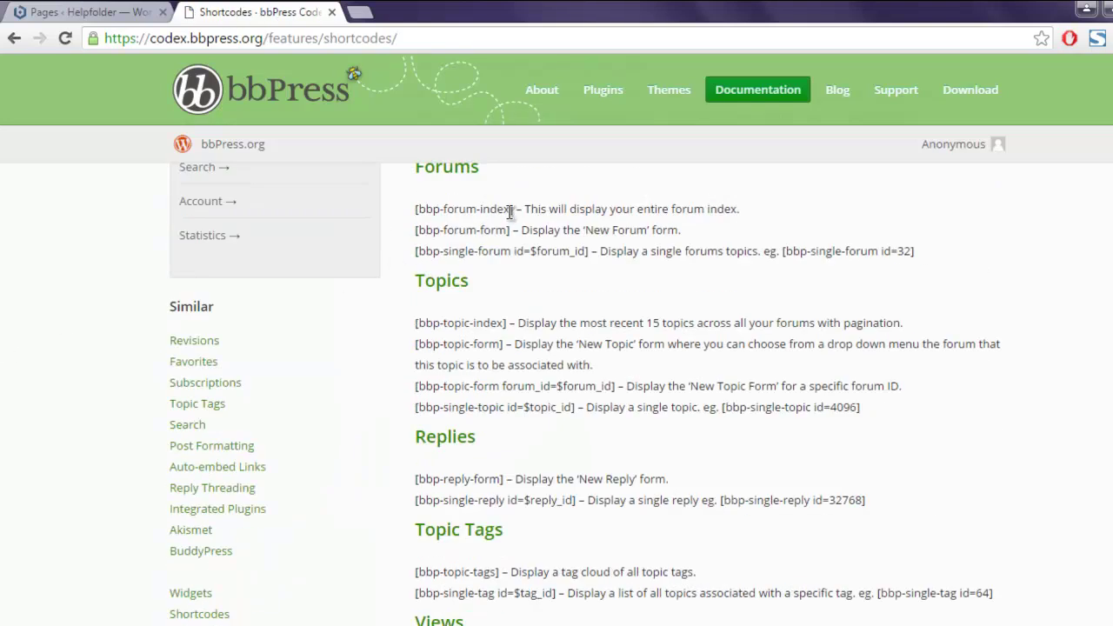
pyautogui.moveTo(513, 211); pyautogui.dragTo(415, 209)
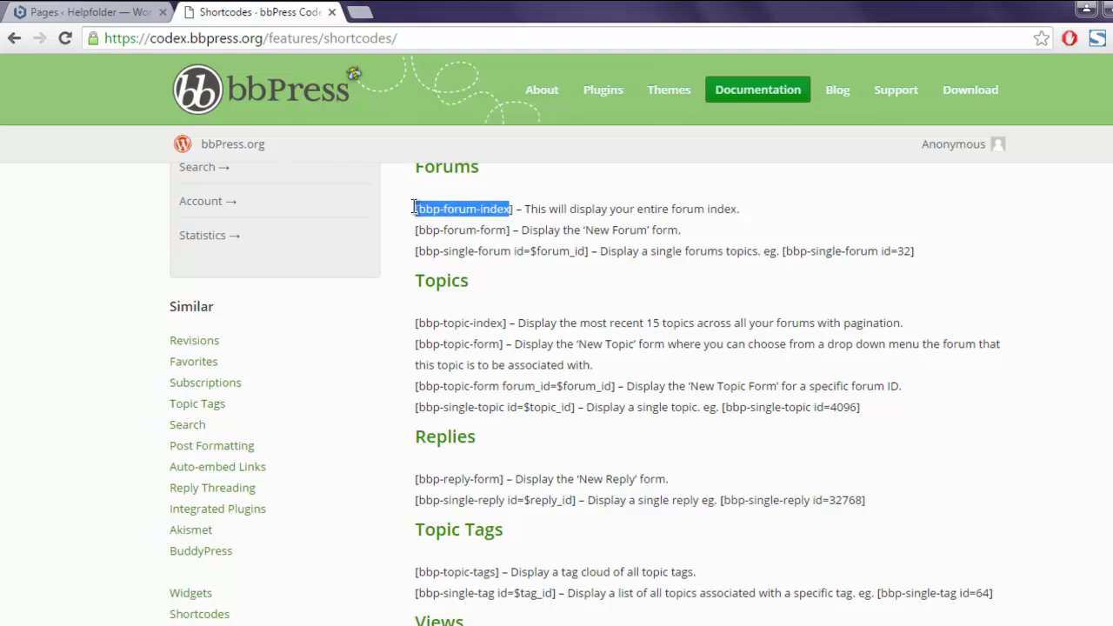
pyautogui.moveTo(517, 209); pyautogui.dragTo(410, 209)
pyautogui.hotkey('ctrl', 'c')
pyautogui.click(119, 12)
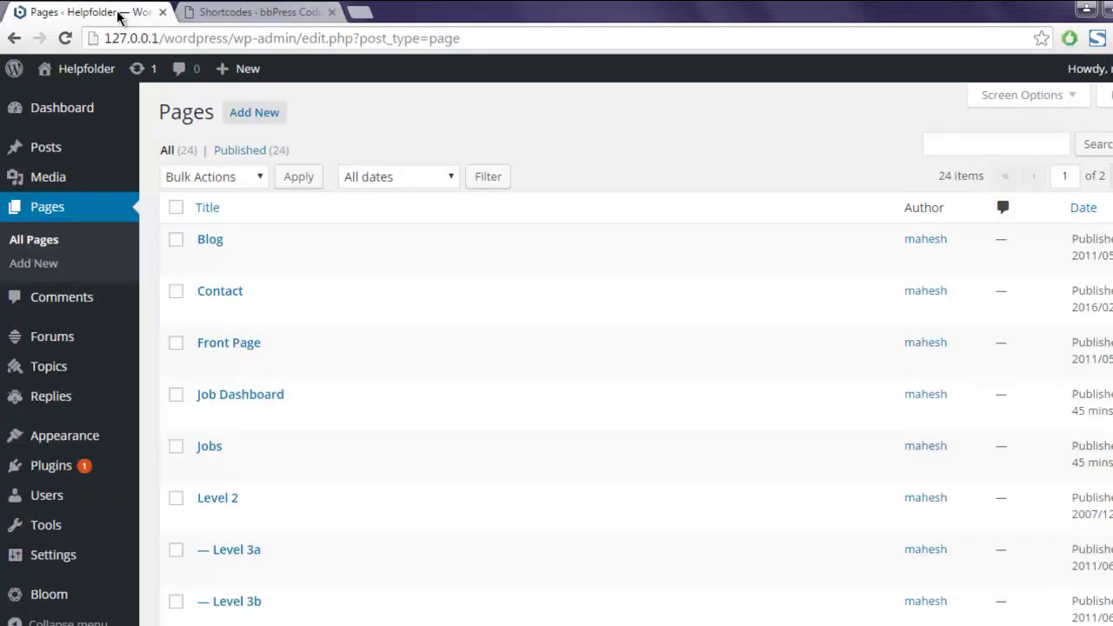
# Add a page 'Board' with pasted [bbp-forum-index] as its body, no parent, and publish it
pyautogui.click(261, 114)
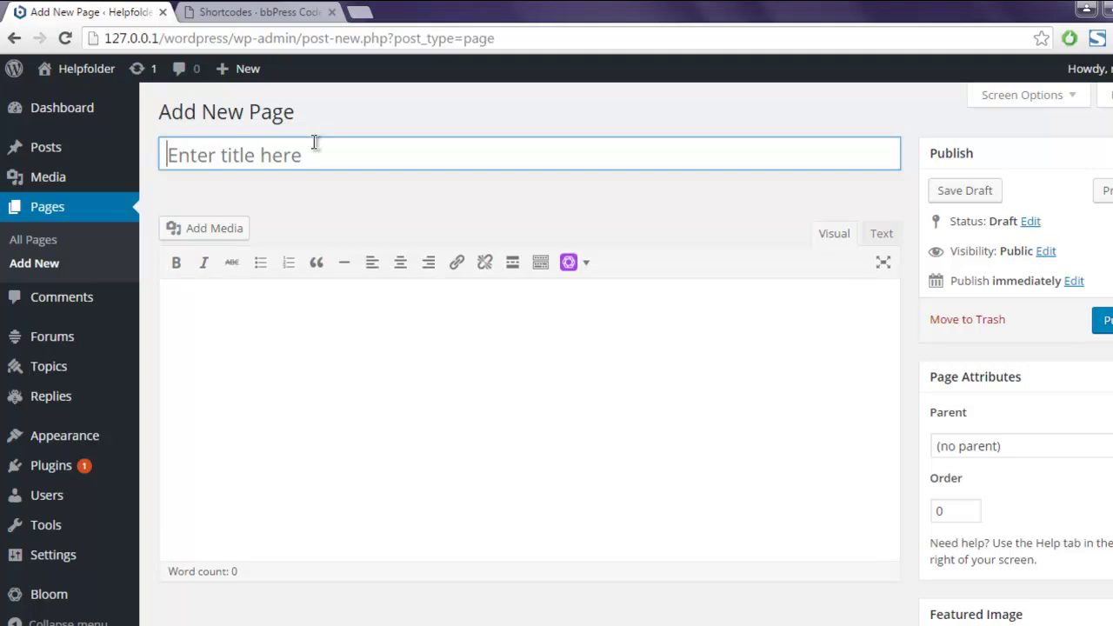
pyautogui.write('Board')
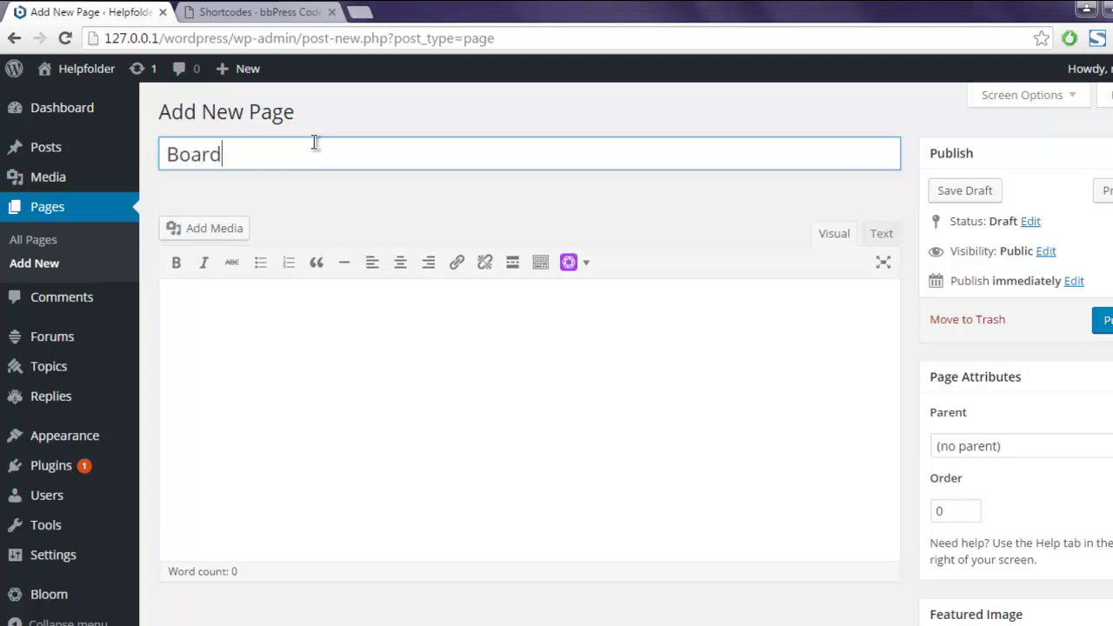
pyautogui.click(287, 331)
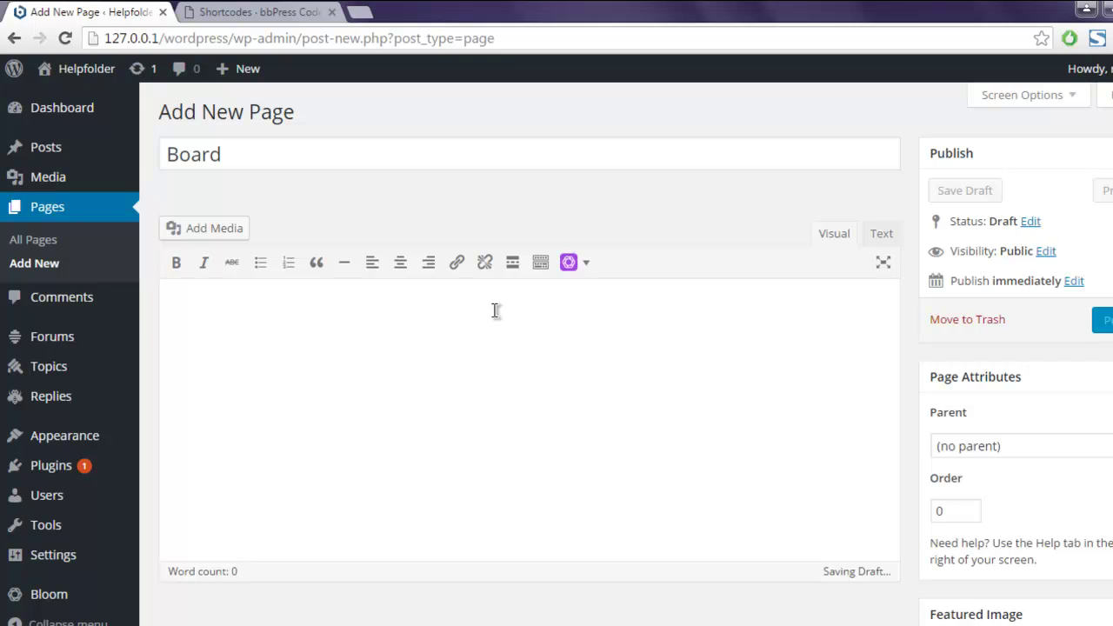
pyautogui.hotkey('ctrl', 'v')
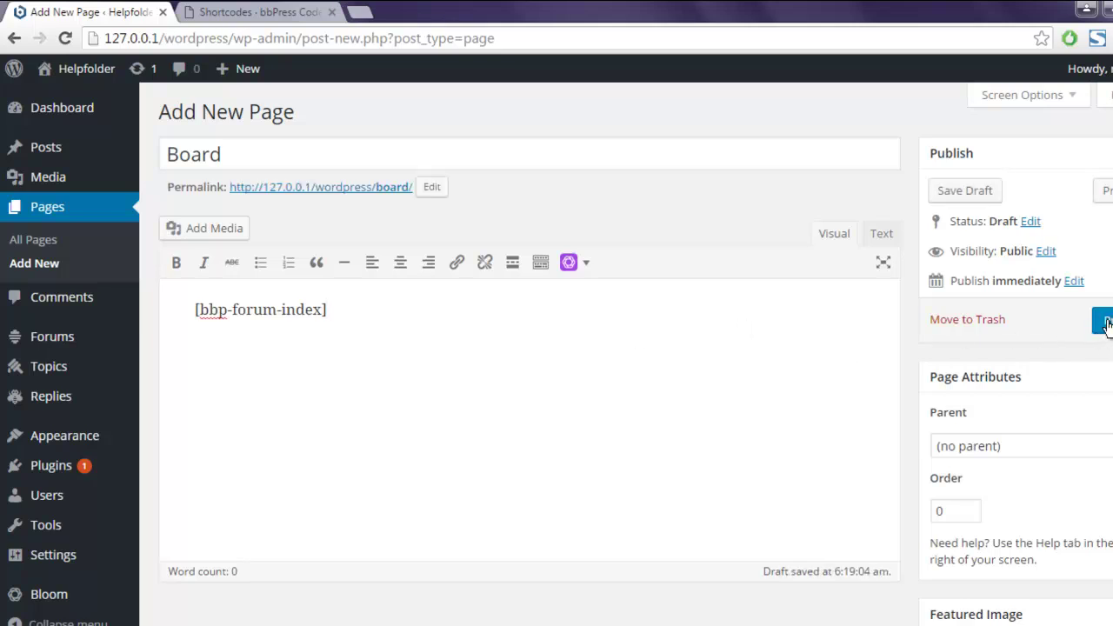
pyautogui.click(1010, 447)
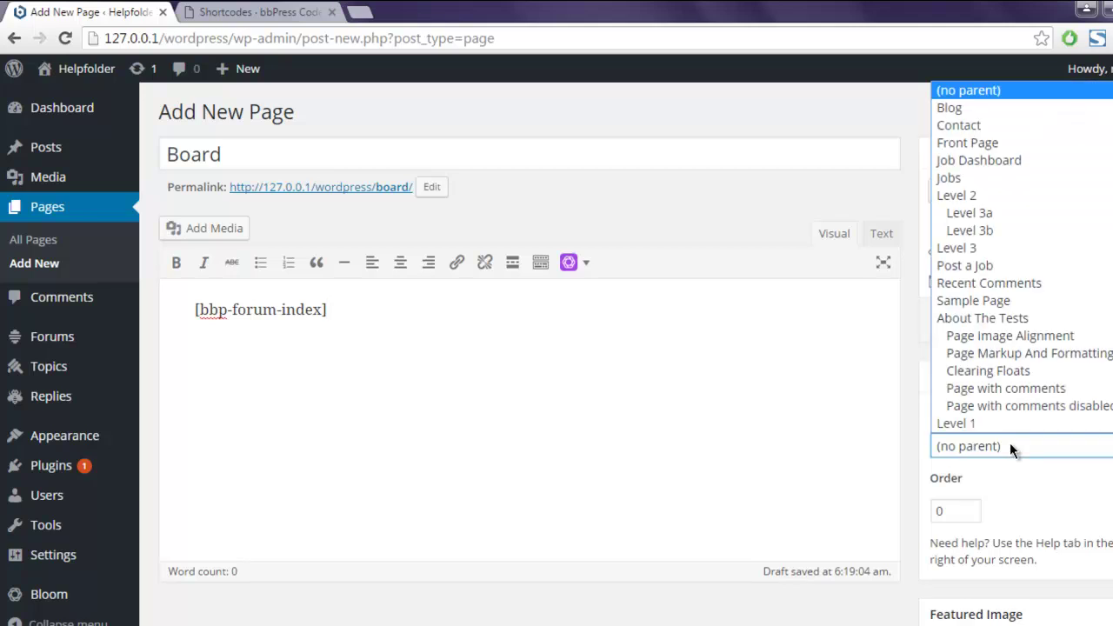
pyautogui.click(1010, 444)
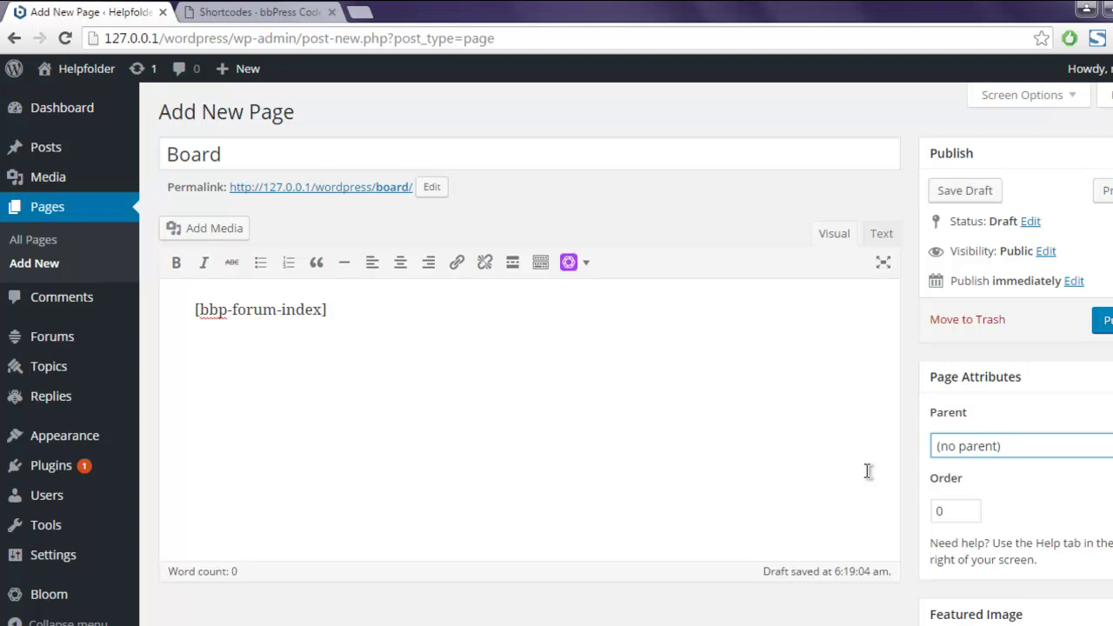
pyautogui.click(1106, 324)
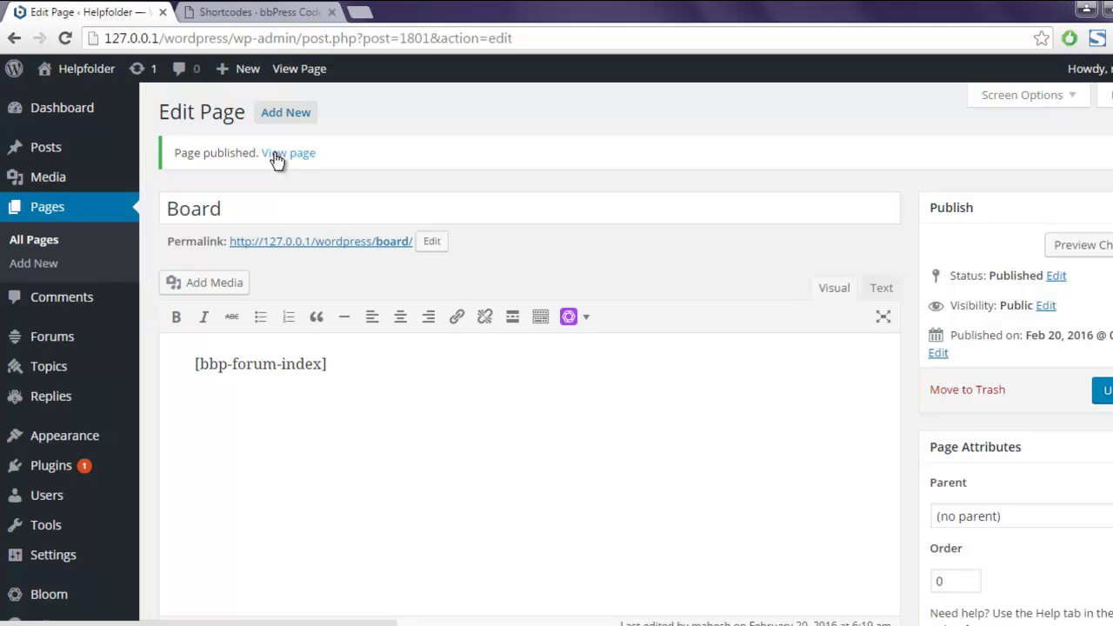
# View the published Board page in a new tab and confirm it lists the Community forum
pyautogui.rightClick(276, 159)
pyautogui.click(335, 166)
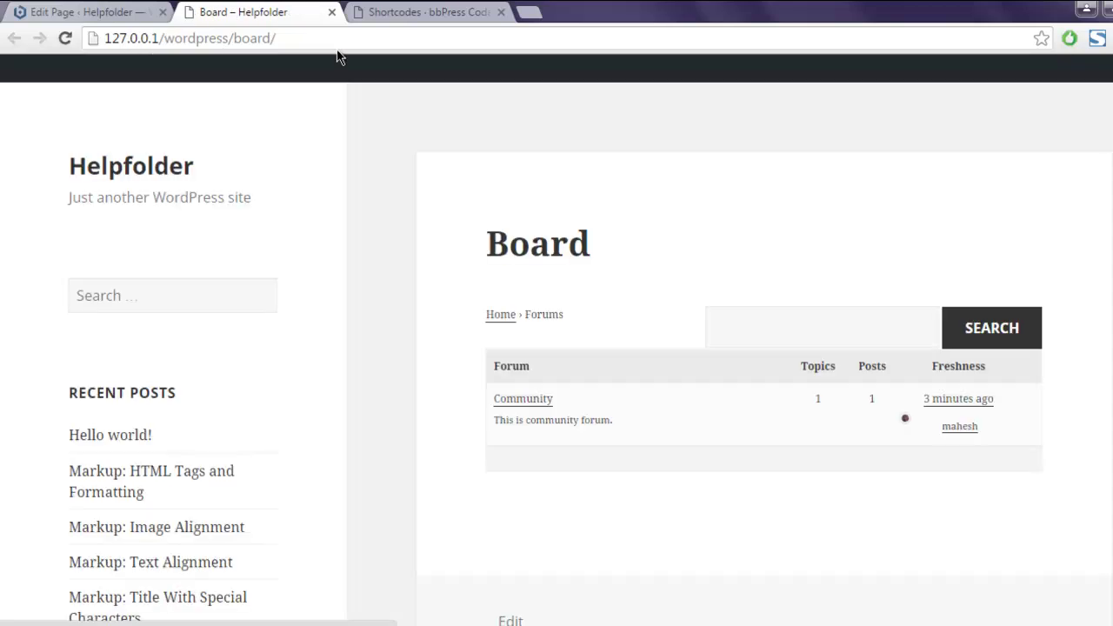
pyautogui.scroll(-1, 748, 261)
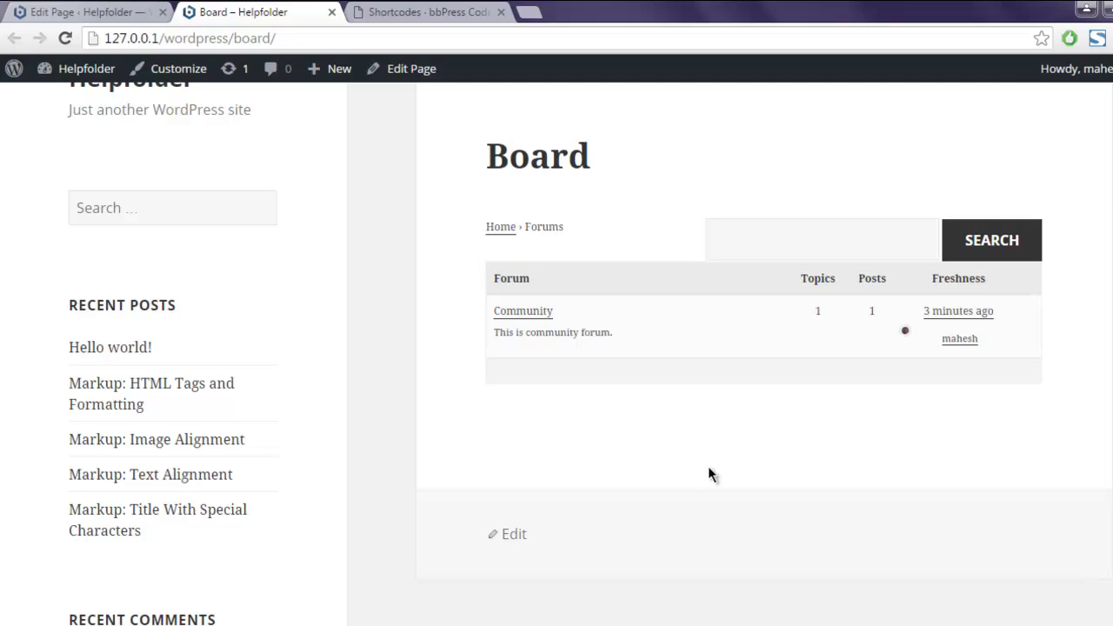
pyautogui.scroll(1, 400, 381)
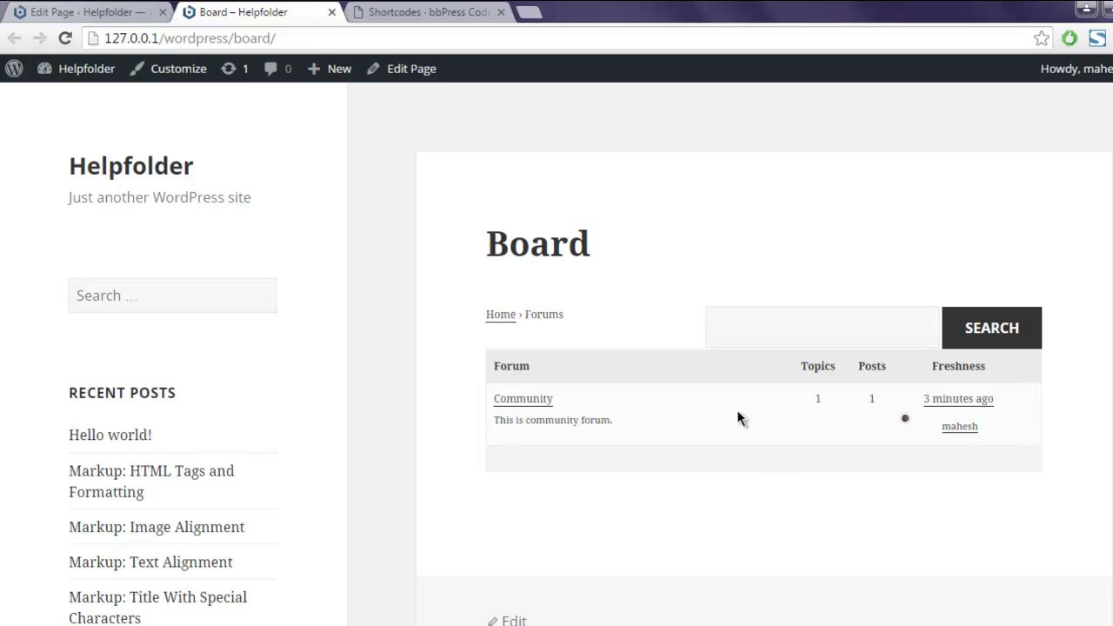
pyautogui.click(803, 331)
pyautogui.scroll(-2, 639, 356)
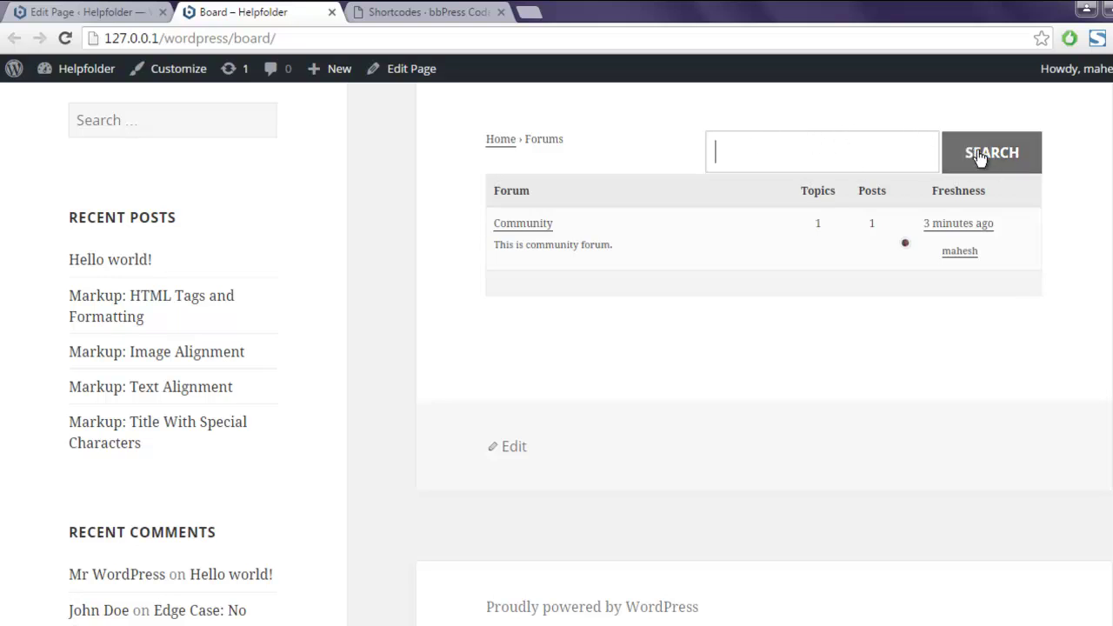
# Open the Community forum to see its Demo topic, then return to the Board page editor
pyautogui.click(523, 222)
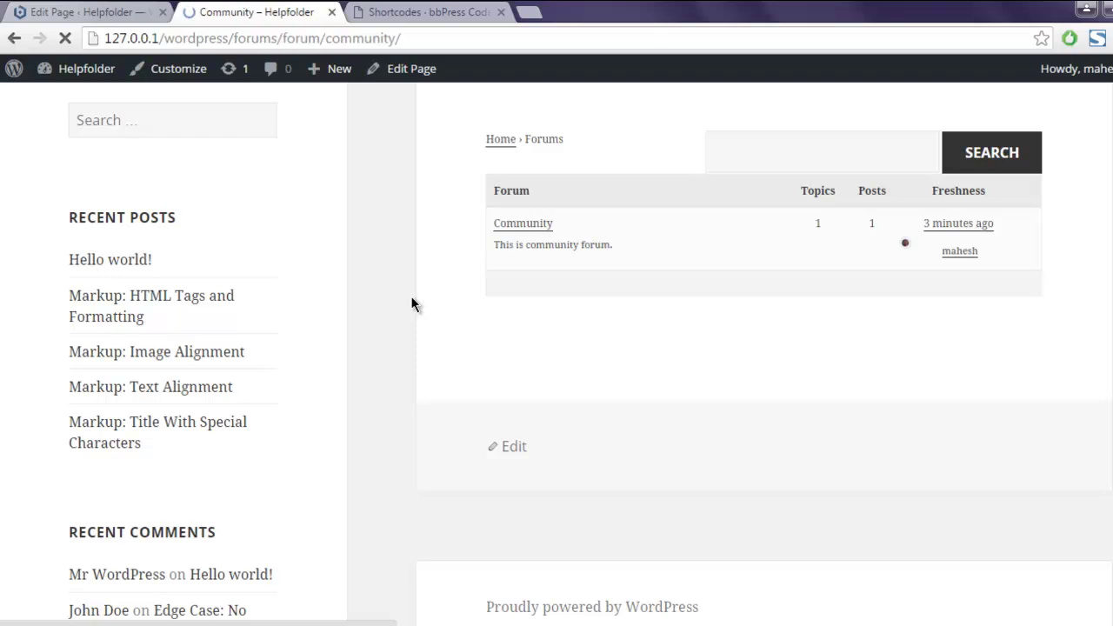
pyautogui.scroll(-4, 413, 304)
pyautogui.scroll(4, 414, 304)
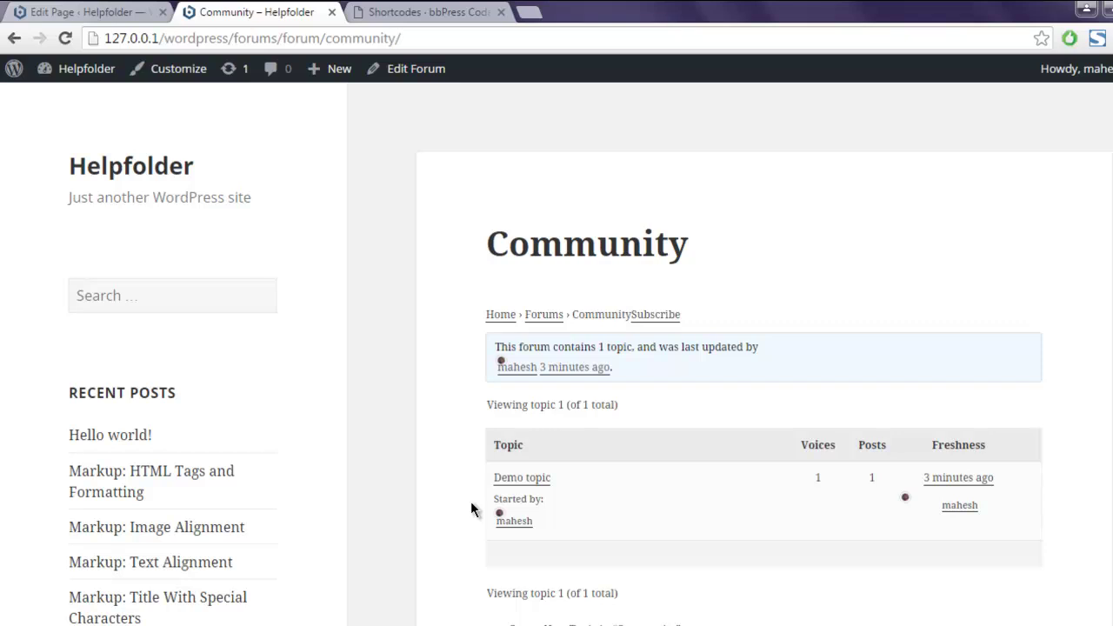
pyautogui.click(122, 18)
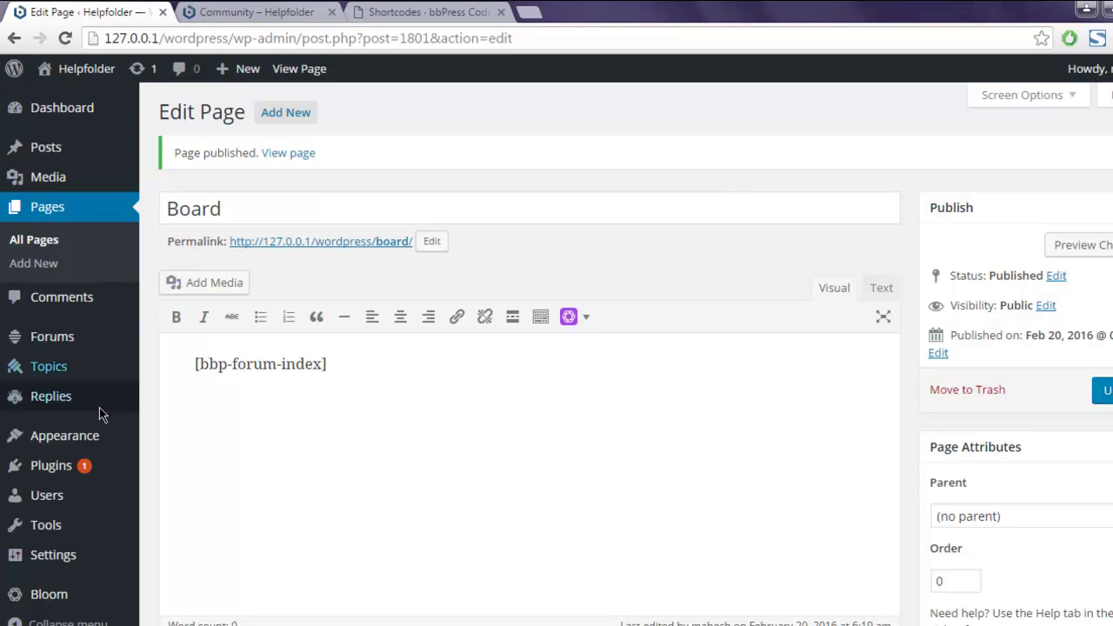
pyautogui.moveTo(112, 438)
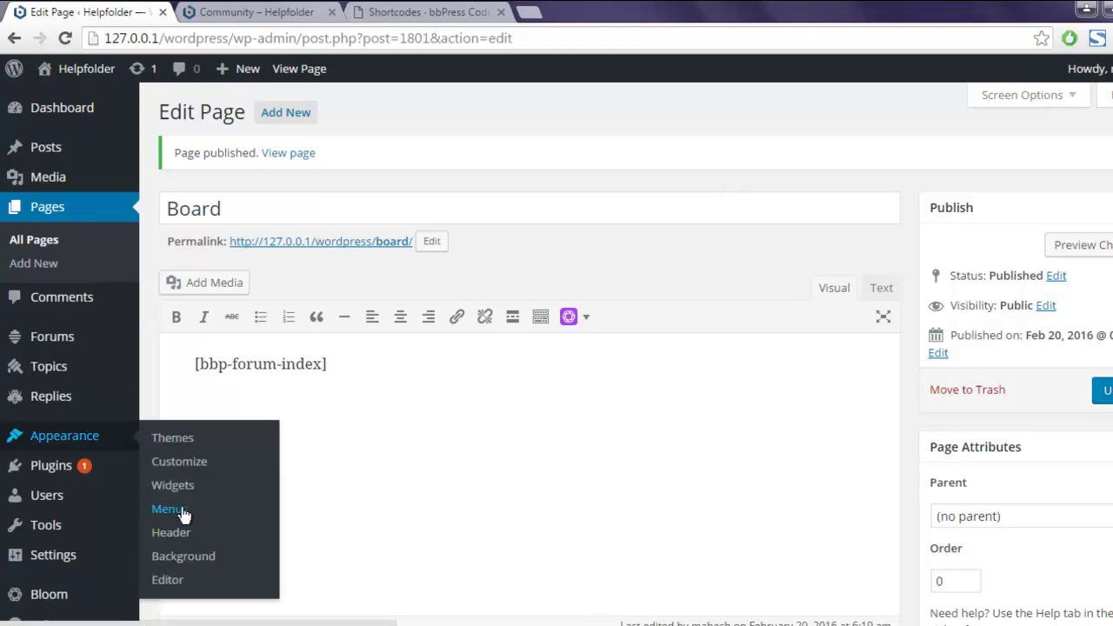
pyautogui.click(265, 12)
pyautogui.scroll(-5, 338, 223)
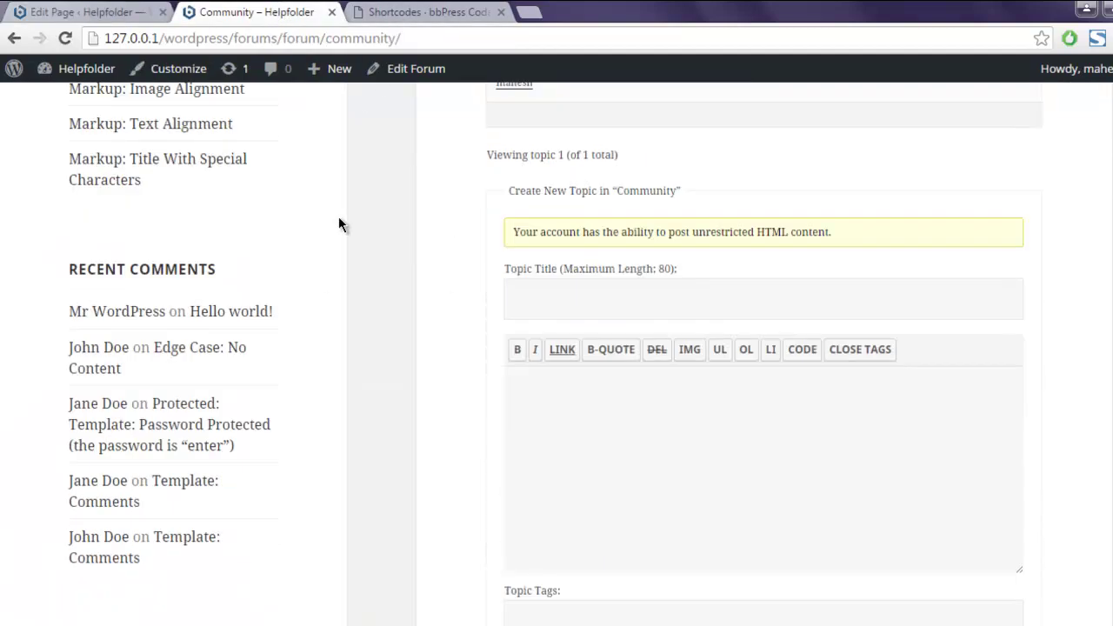
pyautogui.scroll(5, 339, 224)
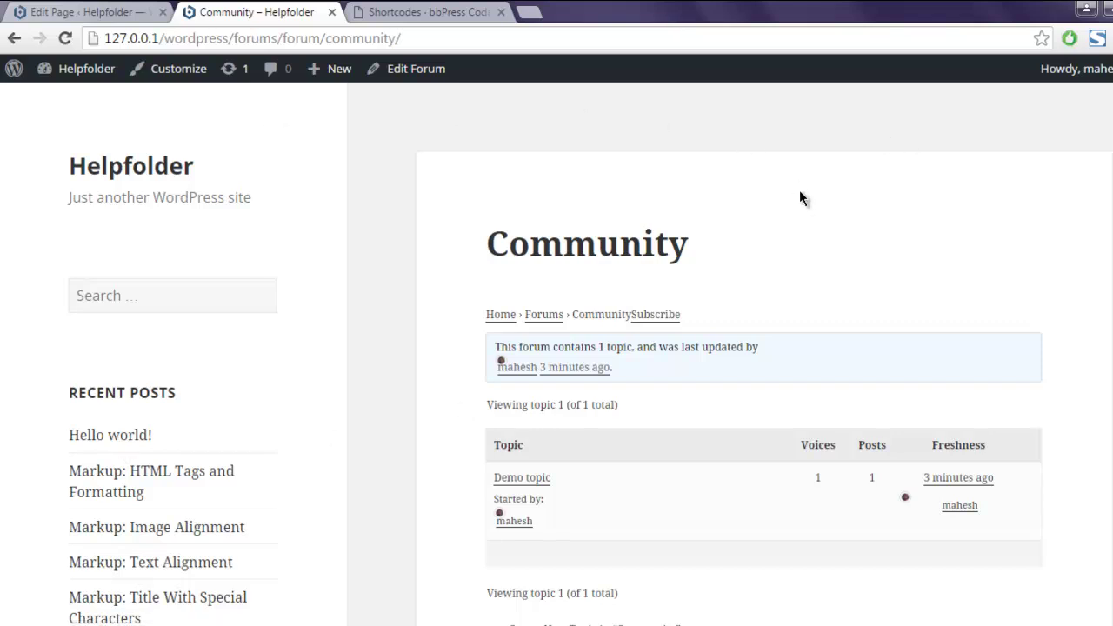
pyautogui.click(85, 12)
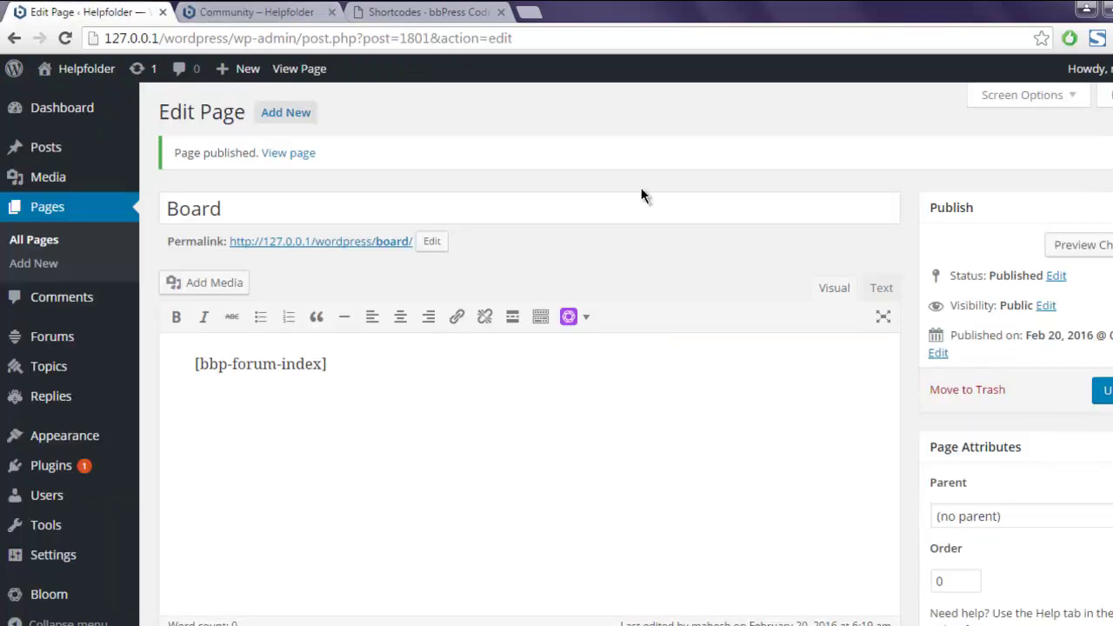